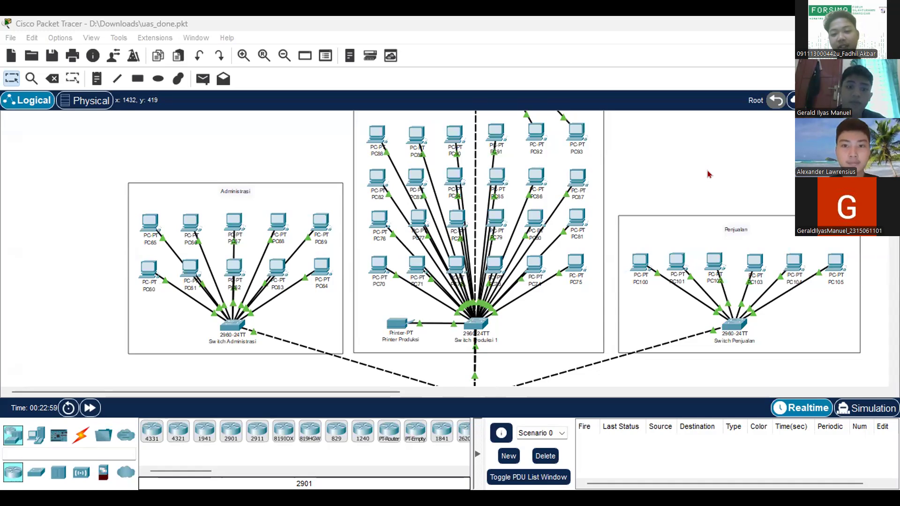
# Examine the full topology, from the Administrasi, Produksi and Penjualan areas through the router to the department areas under Switch Lantai 1.
pyautogui.scroll(-2, 709, 171)
pyautogui.scroll(-5, 709, 167)
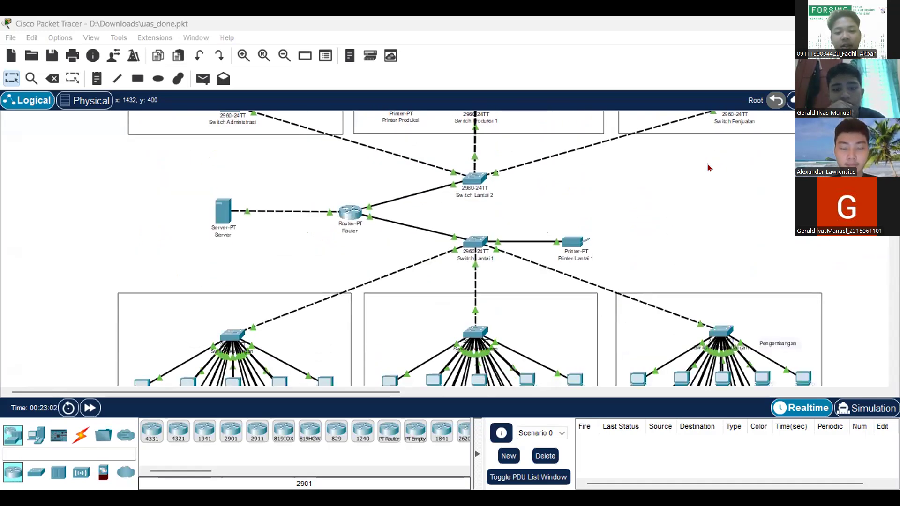
pyautogui.scroll(7, 637, 229)
pyautogui.scroll(4, 635, 231)
pyautogui.scroll(-20, 635, 231)
pyautogui.scroll(15, 636, 231)
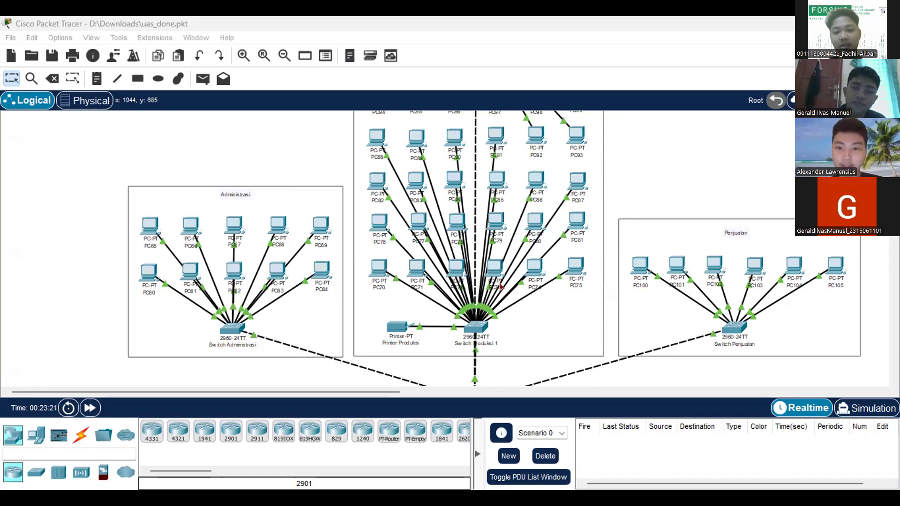
pyautogui.scroll(5, 679, 181)
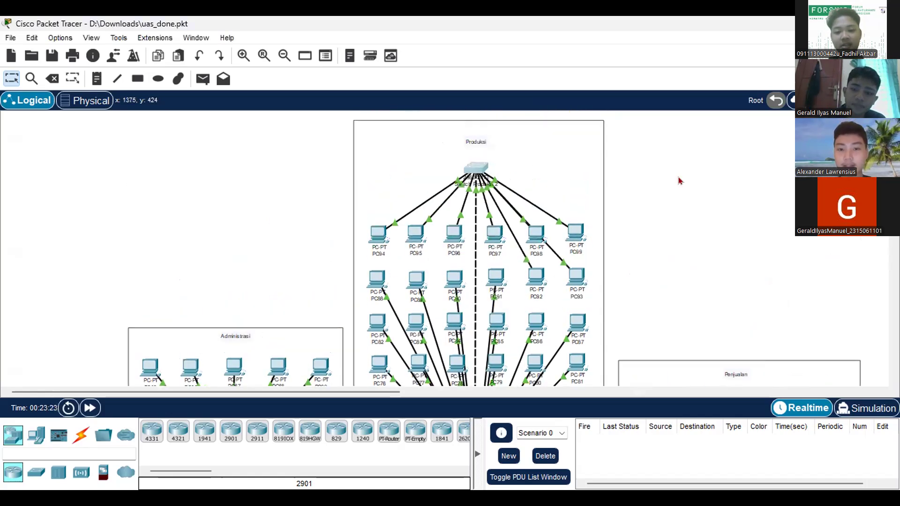
pyautogui.scroll(-6, 679, 181)
pyautogui.scroll(-3, 519, 278)
pyautogui.scroll(-3, 519, 278)
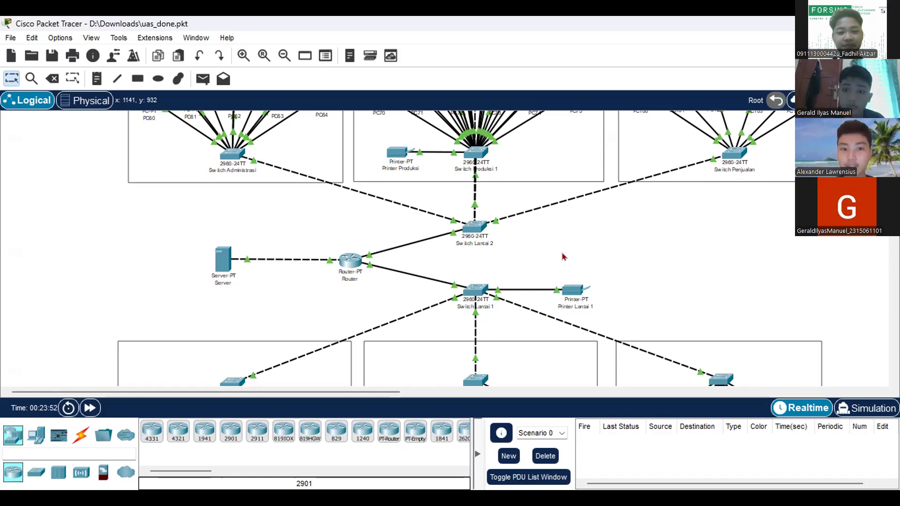
pyautogui.scroll(3, 562, 255)
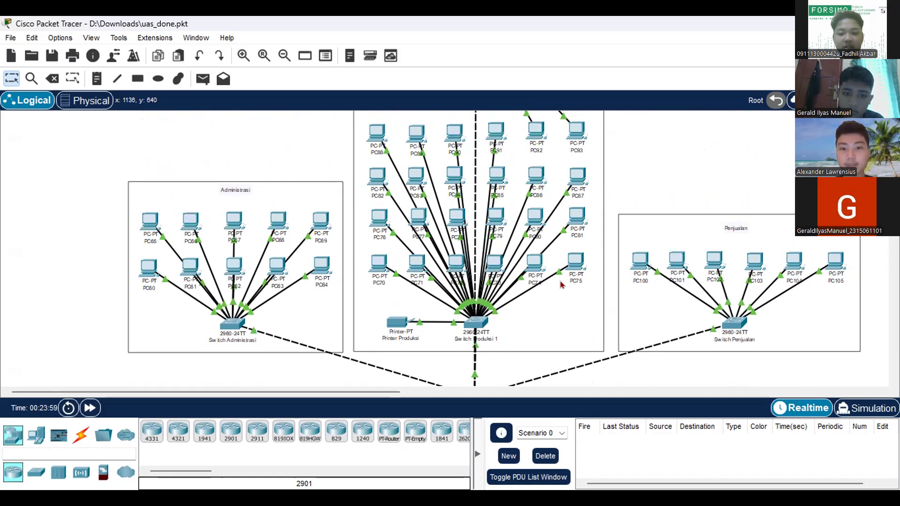
pyautogui.scroll(-1, 560, 284)
pyautogui.scroll(-1, 561, 285)
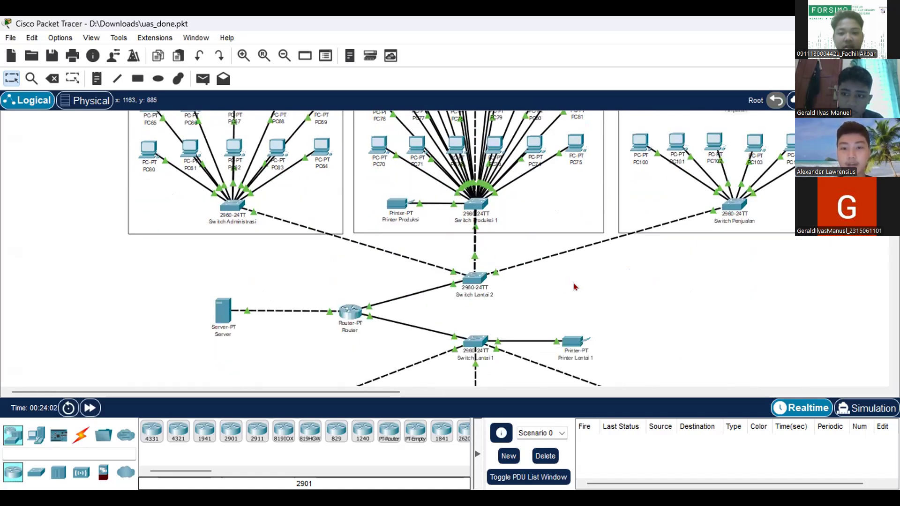
pyautogui.scroll(-1, 575, 287)
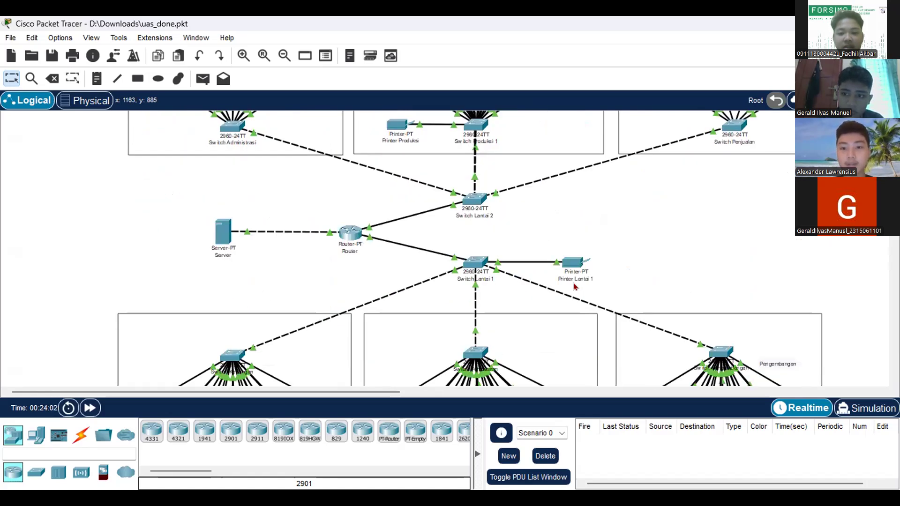
# Inspect the central connections between the server, the router, Switch Lantai 1 and Switch Lantai 2.
pyautogui.click(26, 40)
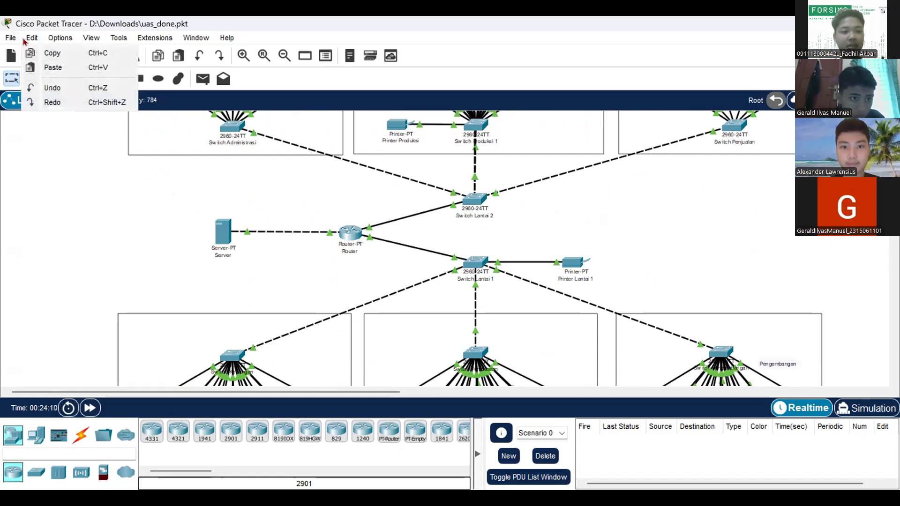
pyautogui.click(26, 40)
pyautogui.scroll(3, 508, 275)
pyautogui.scroll(-2, 508, 275)
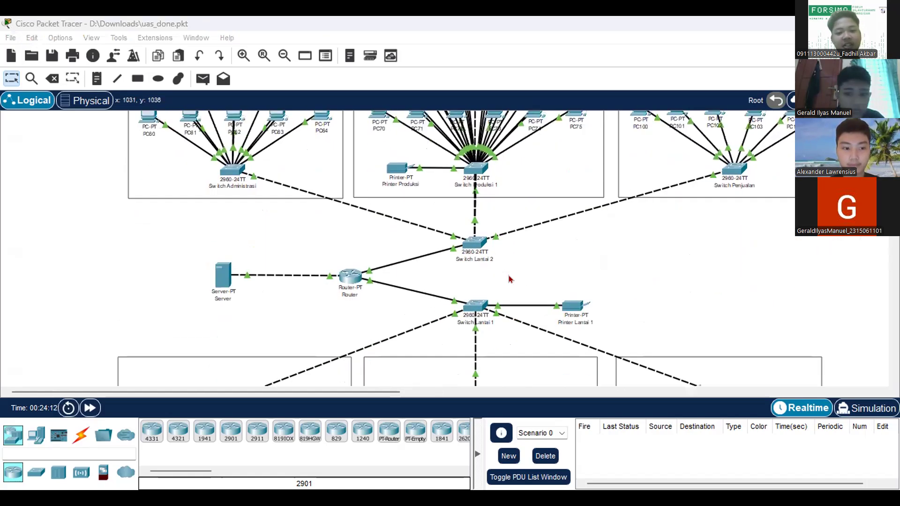
pyautogui.scroll(-2, 509, 275)
pyautogui.scroll(2, 509, 275)
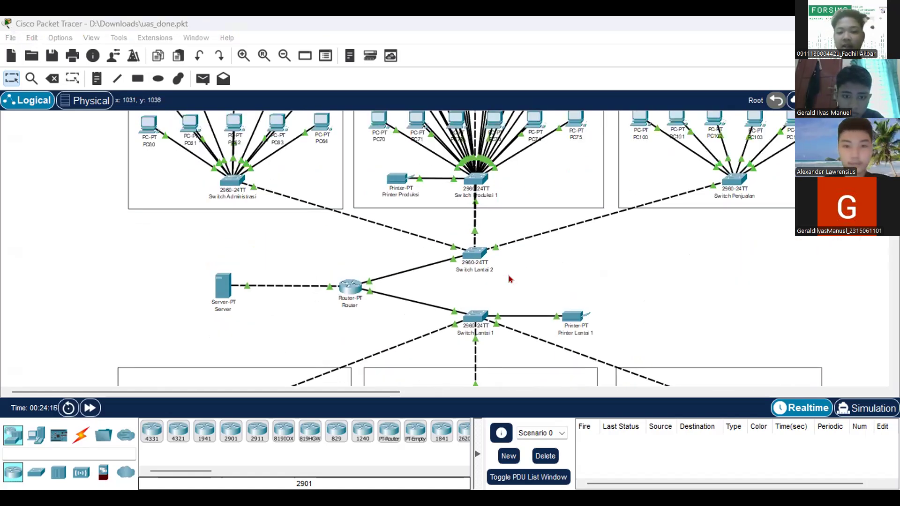
pyautogui.scroll(-2, 508, 275)
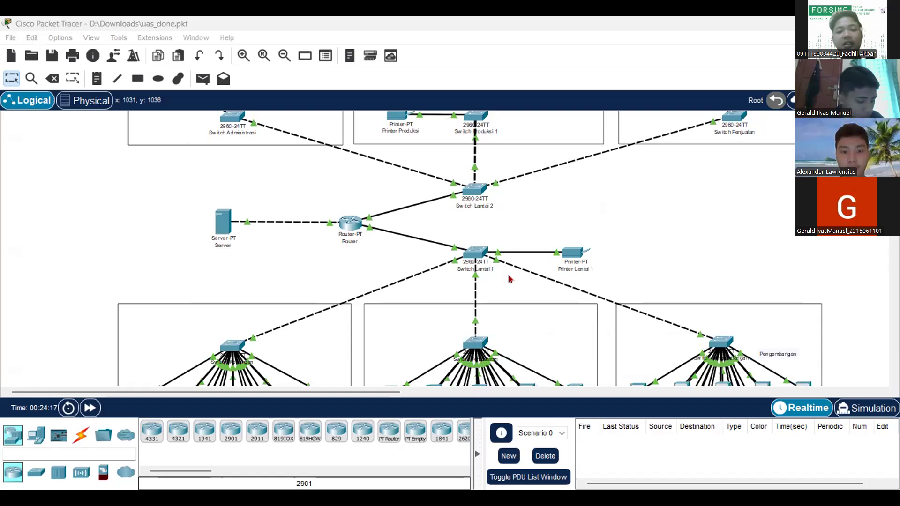
pyautogui.click(217, 215)
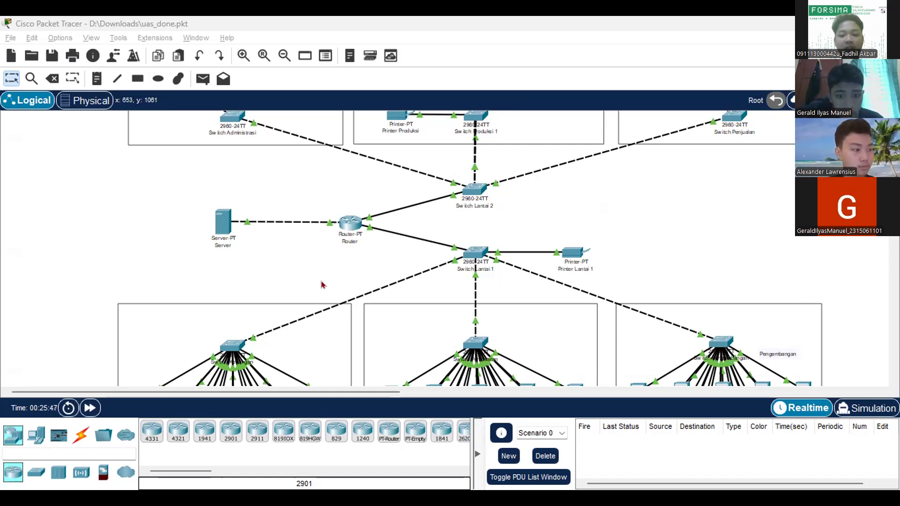
# Examine the first-floor network, following Switch Lantai 1 to its printer and the three department switches with their PCs.
pyautogui.hscroll(3, 321, 284)
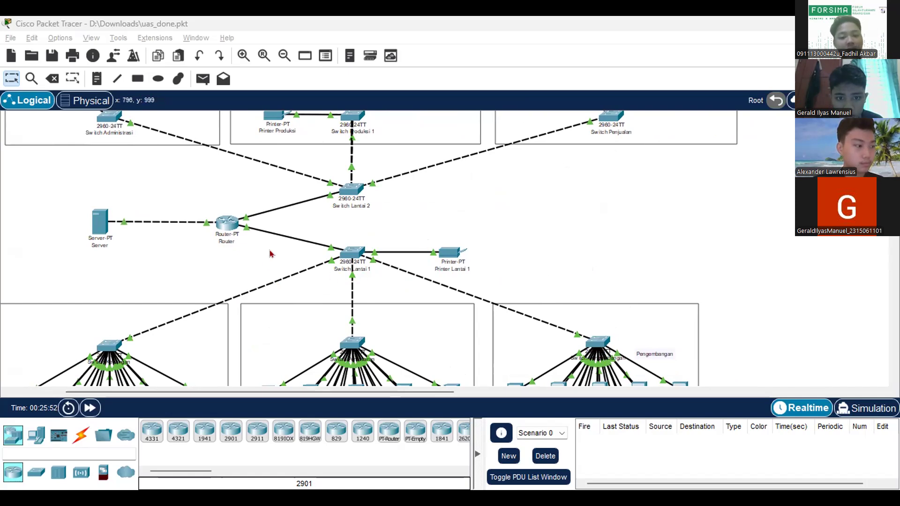
pyautogui.scroll(-3, 383, 281)
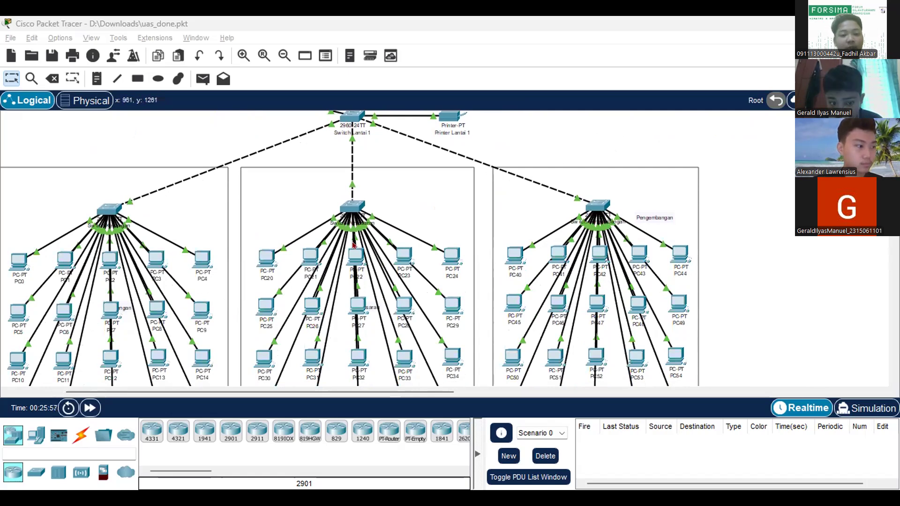
pyautogui.scroll(3, 393, 226)
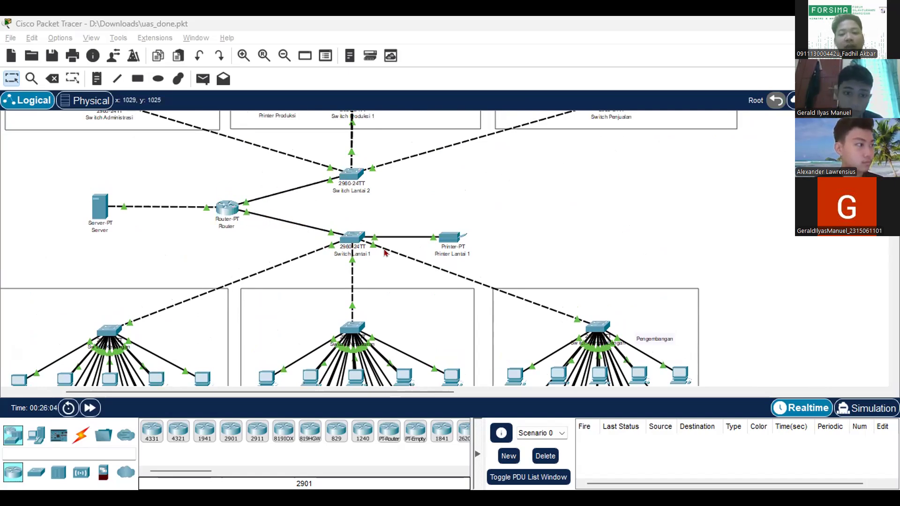
pyautogui.scroll(-3, 375, 288)
pyautogui.scroll(-1, 375, 289)
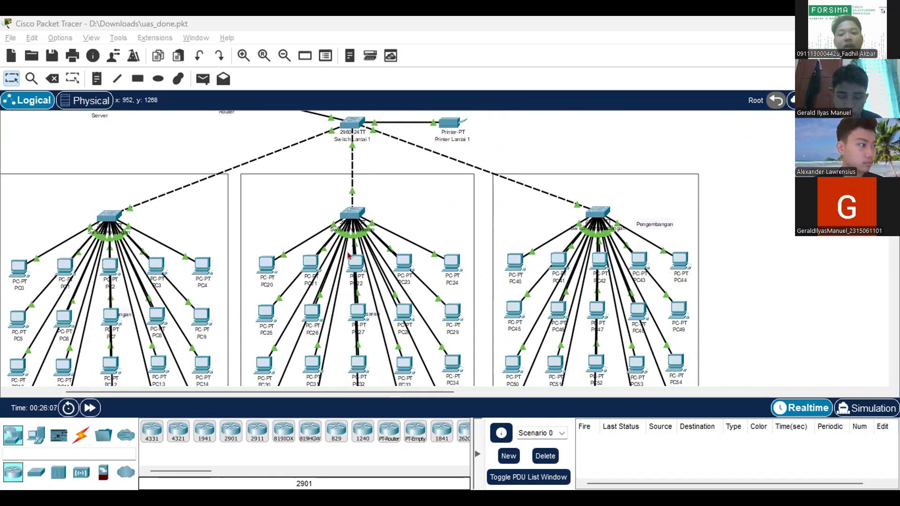
pyautogui.scroll(4, 349, 256)
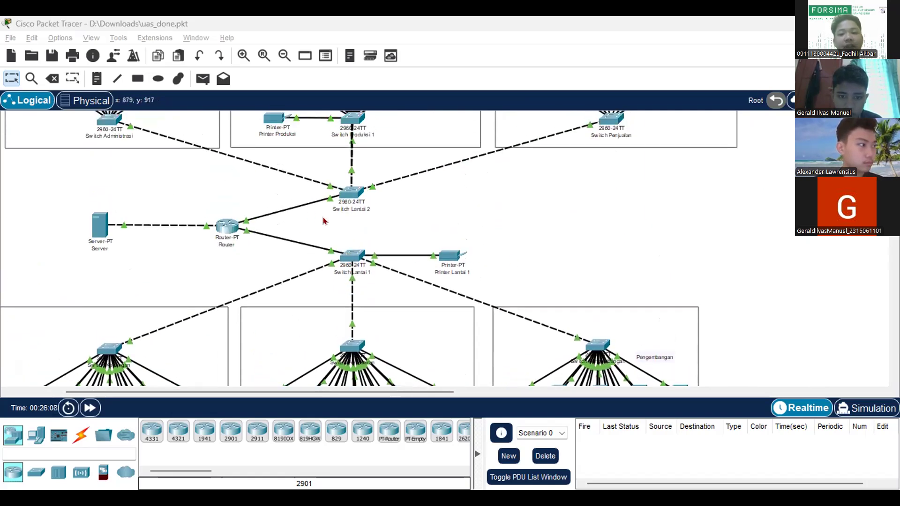
pyautogui.scroll(-2, 361, 225)
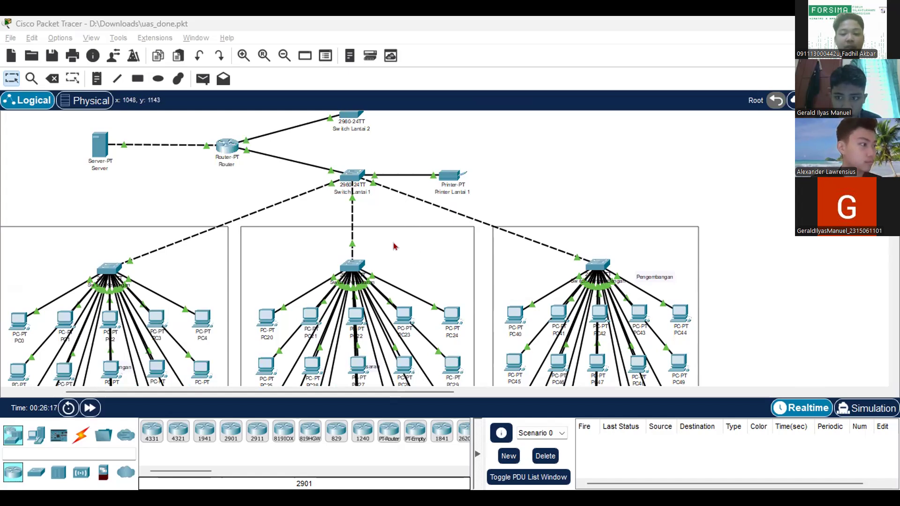
pyautogui.scroll(-3, 394, 246)
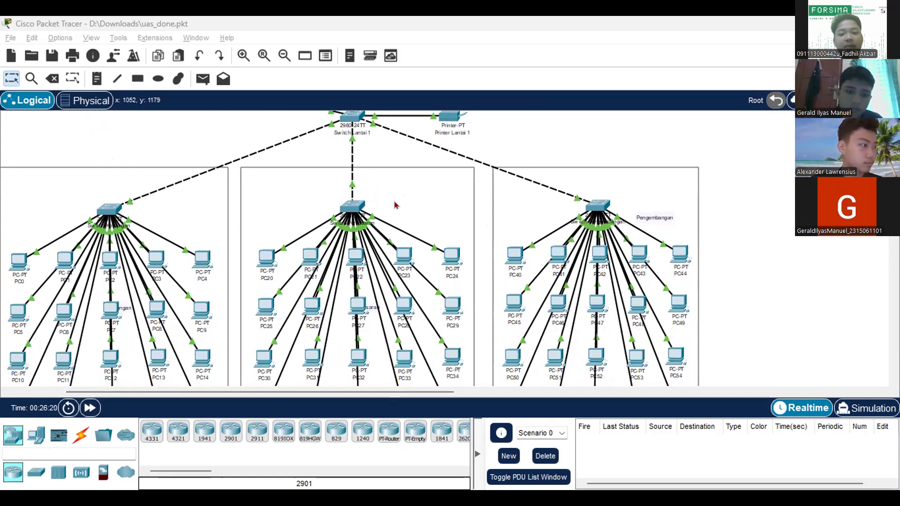
pyautogui.scroll(6, 394, 205)
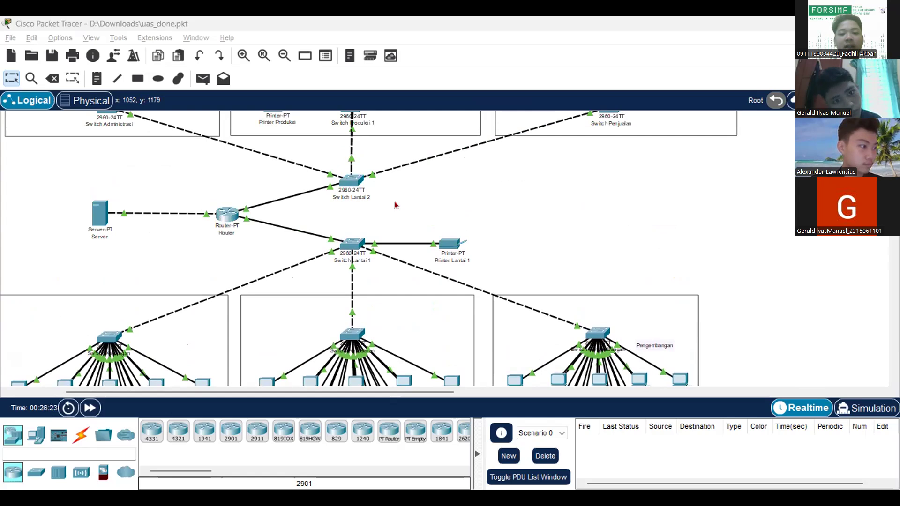
pyautogui.scroll(-4, 359, 283)
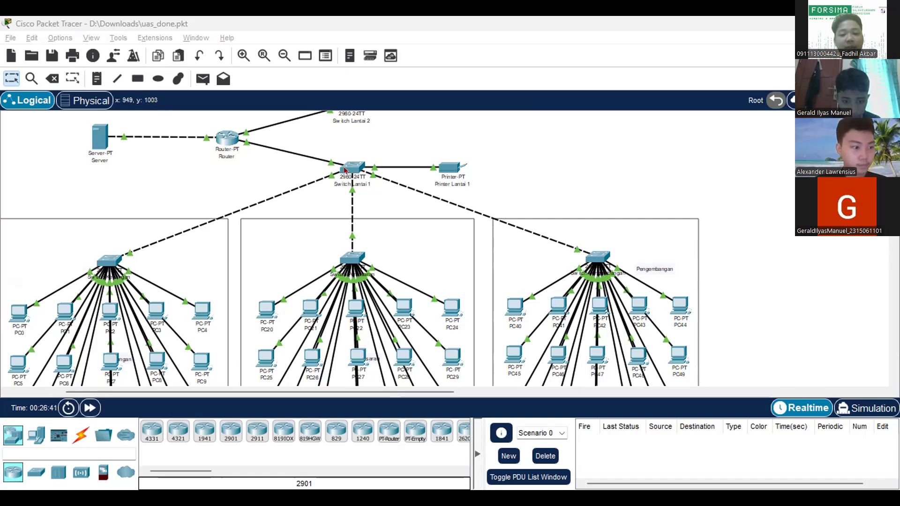
pyautogui.scroll(-1, 394, 309)
pyautogui.scroll(-1, 394, 309)
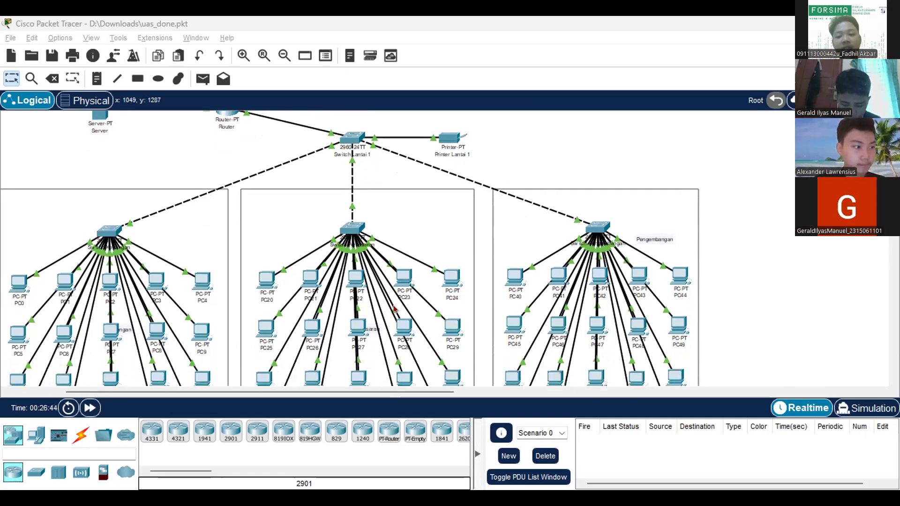
pyautogui.scroll(5, 395, 189)
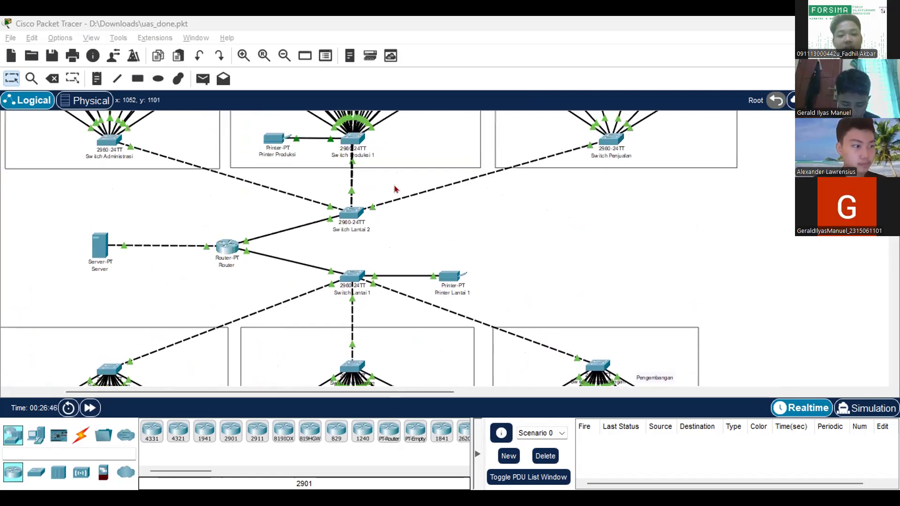
pyautogui.scroll(-4, 395, 189)
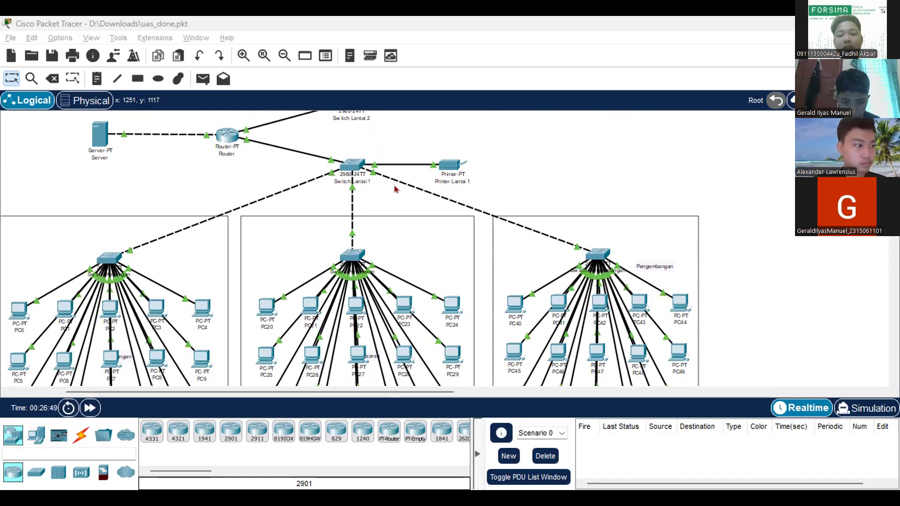
pyautogui.scroll(3, 294, 215)
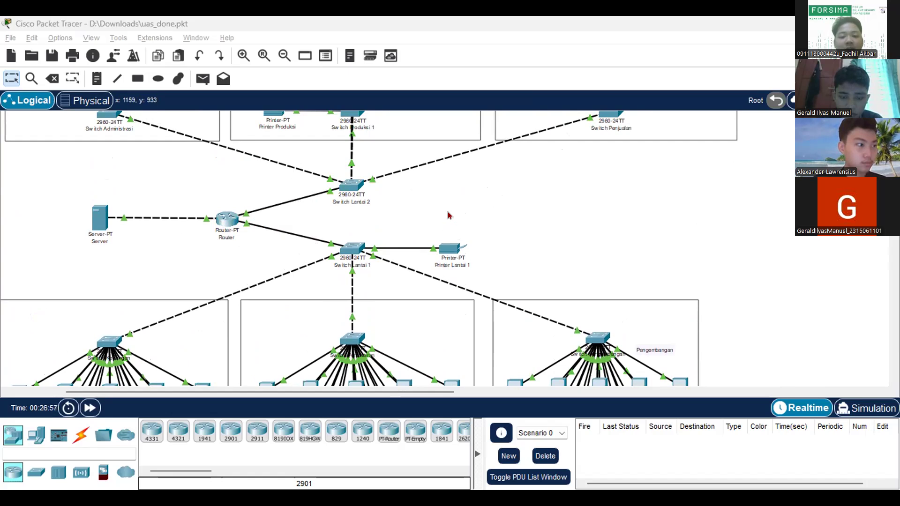
pyautogui.scroll(-5, 449, 216)
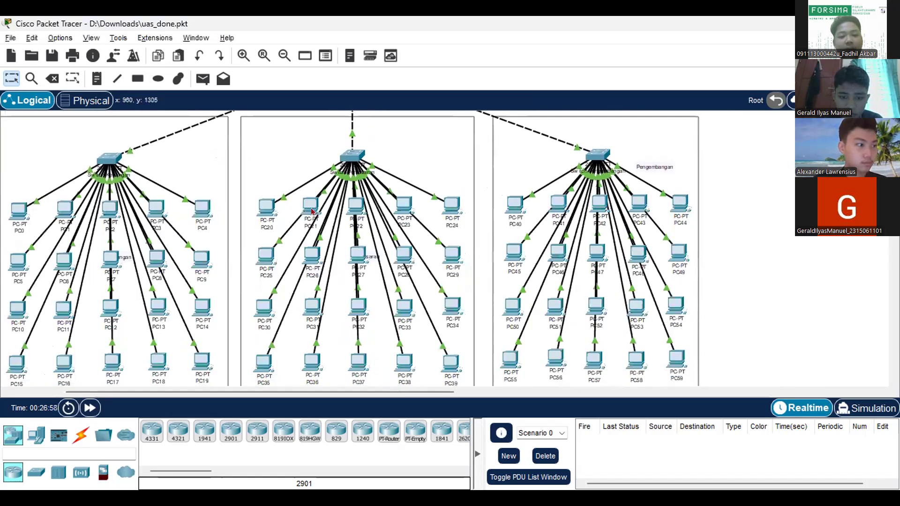
# Inspect PC20 in the middle first-floor department.
pyautogui.click(267, 214)
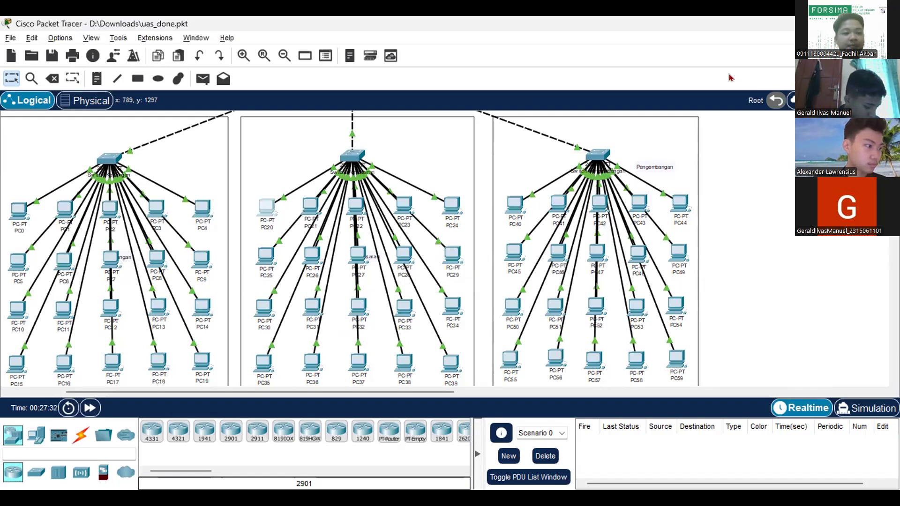
pyautogui.hotkey('alt', 'Tab')
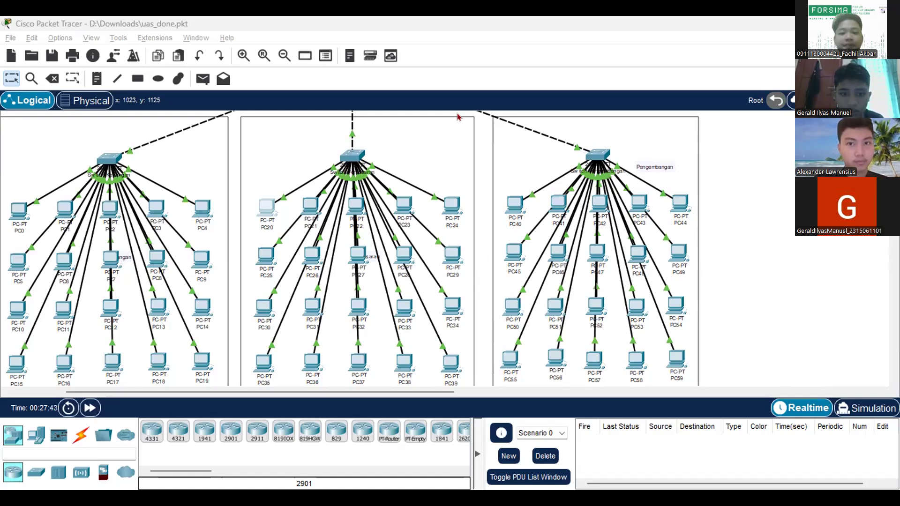
# Examine the second-floor Produksi, Administrasi and Penjualan areas and how their switches link to Switch Lantai 2.
pyautogui.scroll(10, 416, 171)
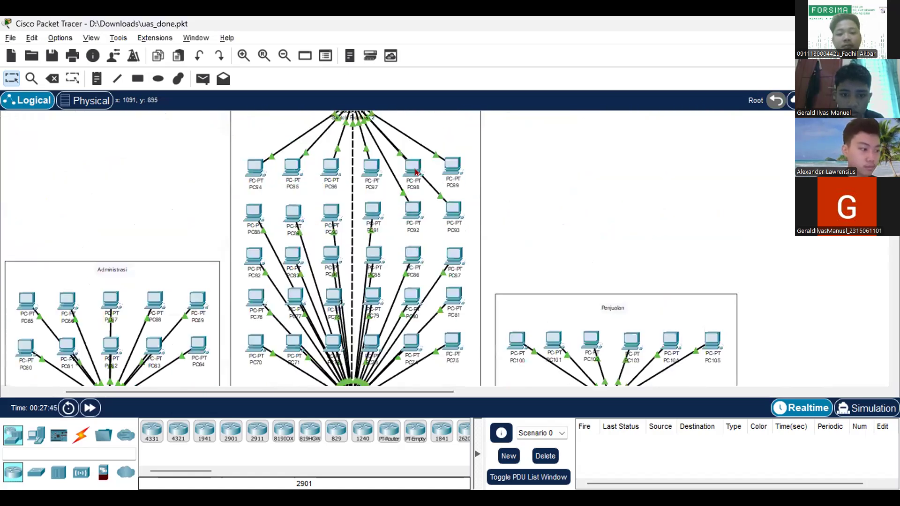
pyautogui.scroll(3, 408, 192)
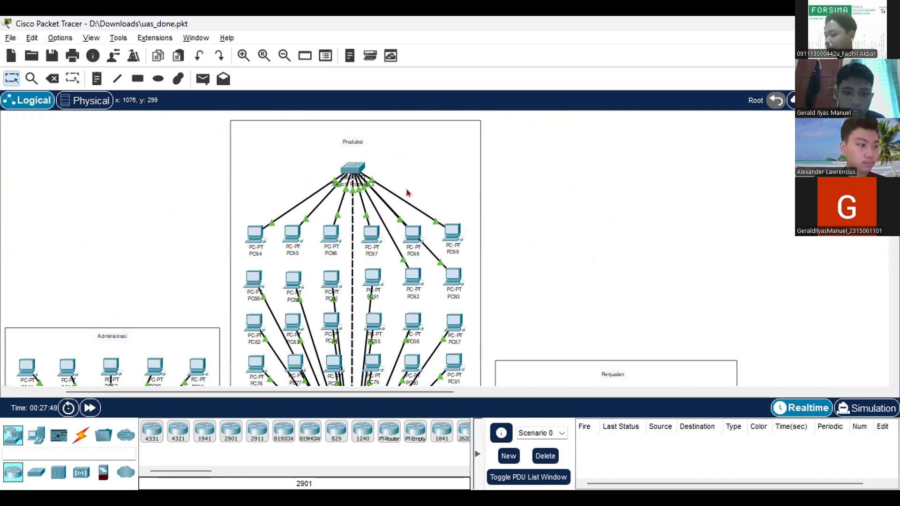
pyautogui.scroll(-1, 407, 193)
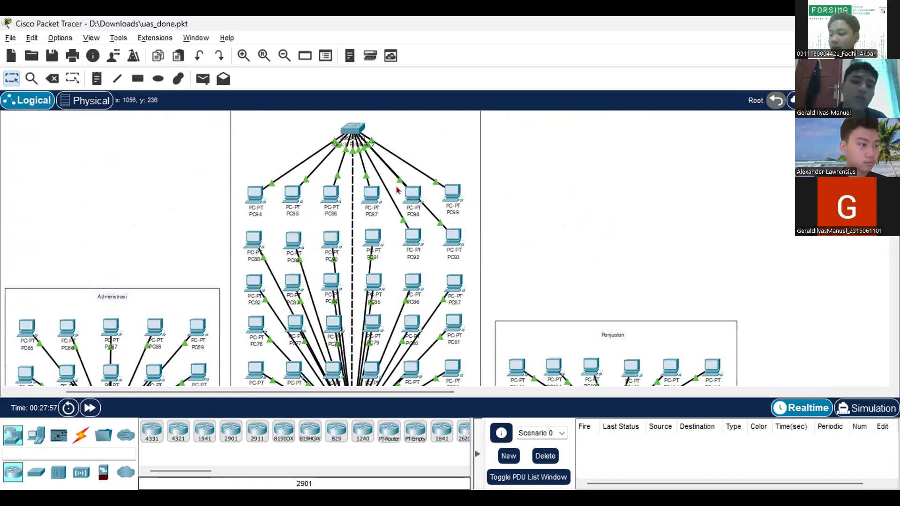
pyautogui.scroll(-3, 407, 192)
pyautogui.scroll(-3, 407, 193)
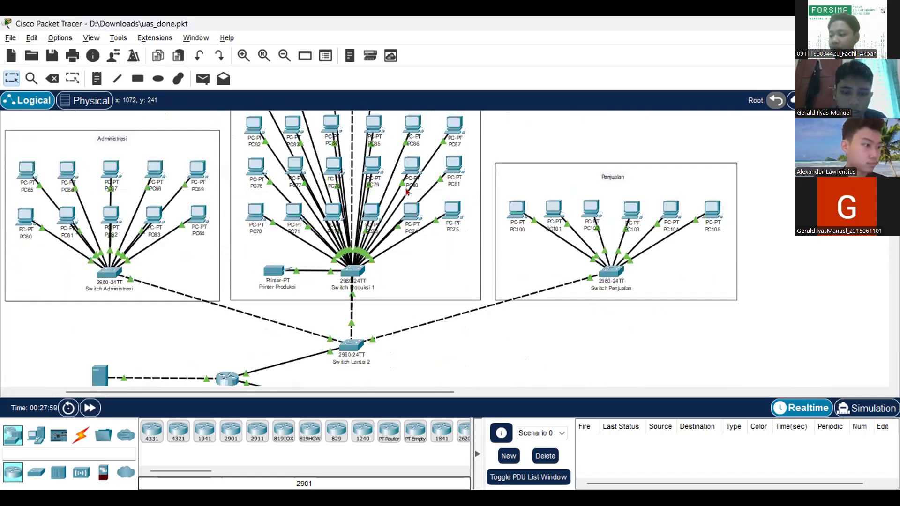
pyautogui.scroll(1, 422, 200)
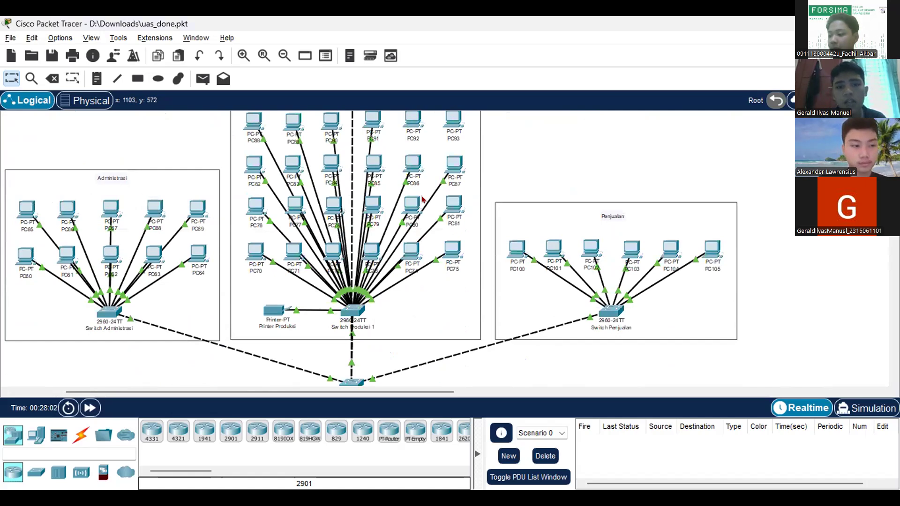
pyautogui.scroll(-2, 422, 199)
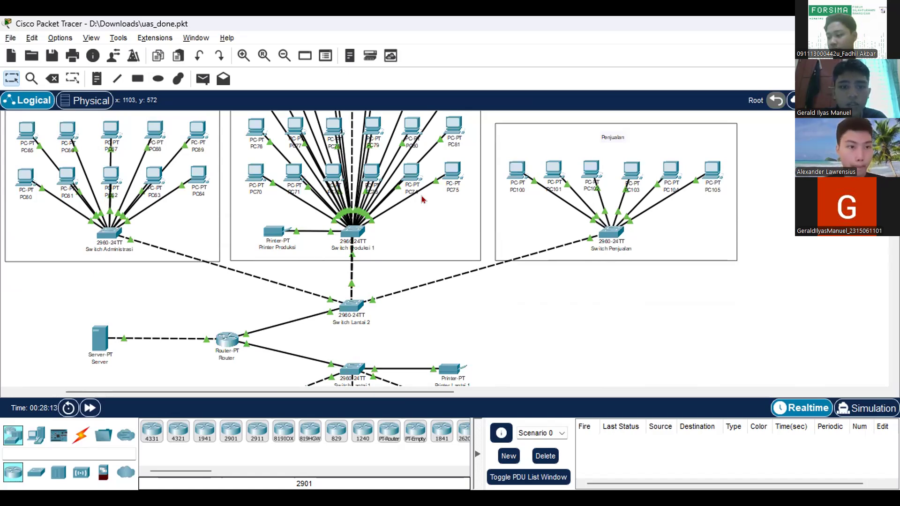
pyautogui.scroll(1, 419, 202)
pyautogui.scroll(-2, 362, 255)
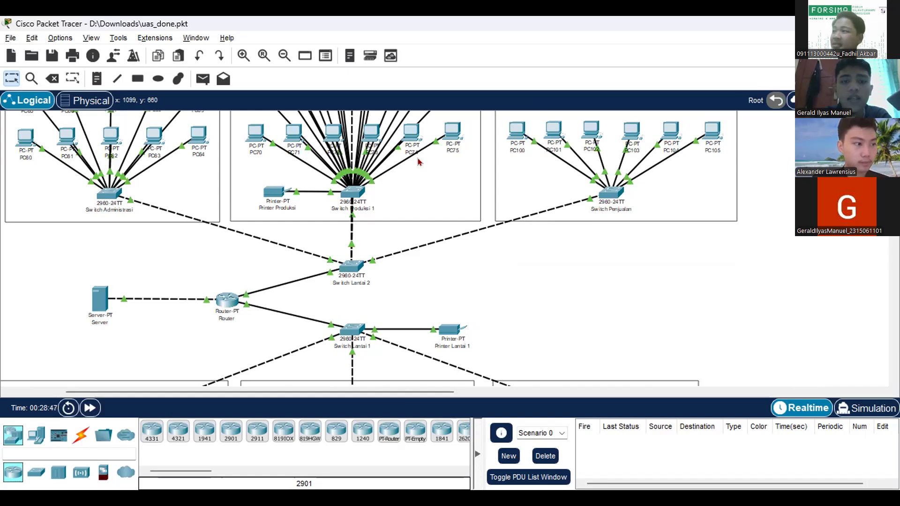
# Examine the rows of Produksi PCs above Switch Produksi 1, between the Administrasi and Penjualan areas.
pyautogui.scroll(2, 407, 211)
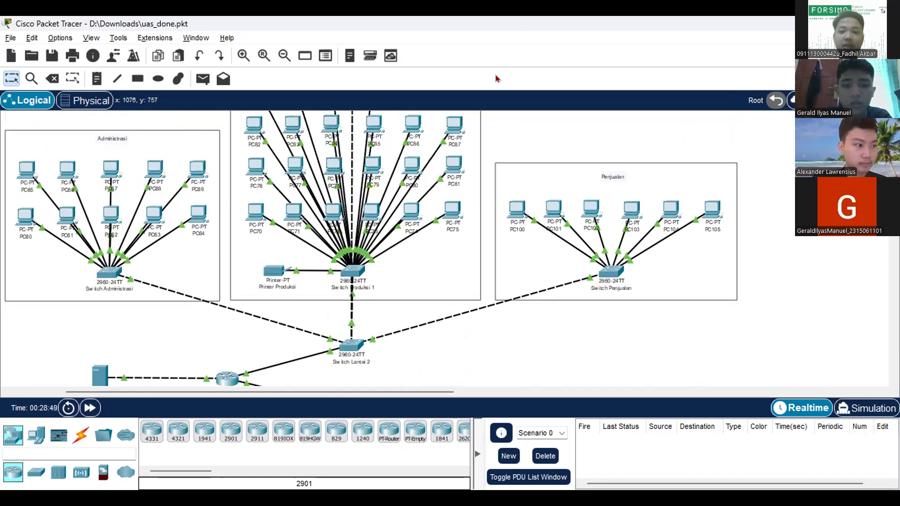
pyautogui.scroll(1, 373, 346)
pyautogui.scroll(2, 372, 346)
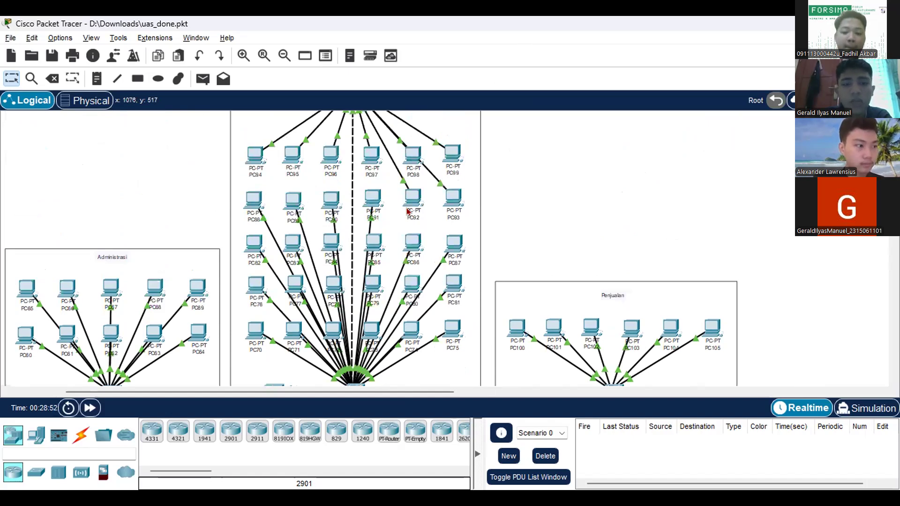
pyautogui.scroll(-4, 407, 212)
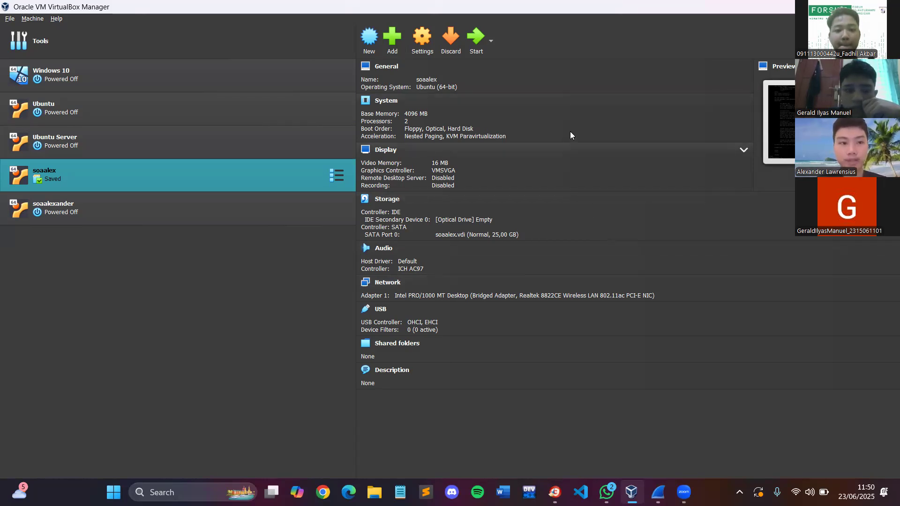
# In VirtualBox, set the soaalex machine's network Adapter 1 to Bridged Adapter with promiscuous mode Allow All.
pyautogui.click(427, 43)
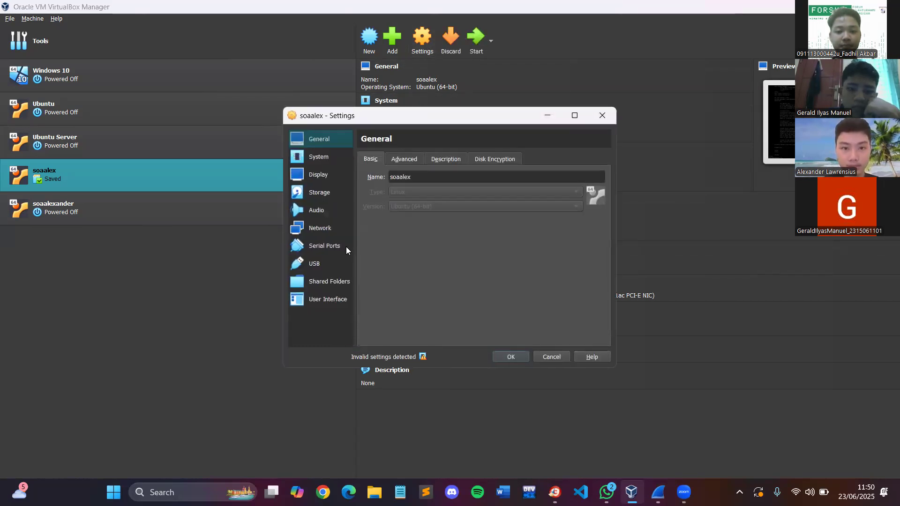
pyautogui.click(325, 231)
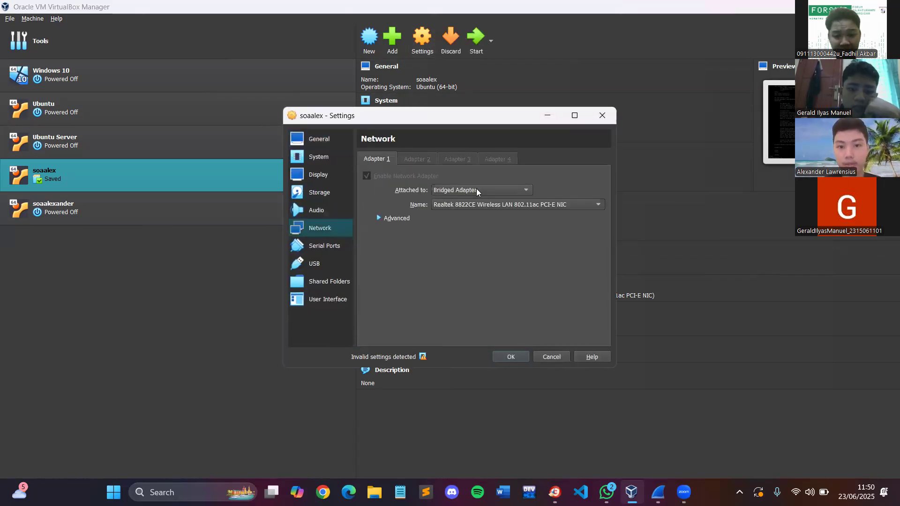
pyautogui.click(496, 190)
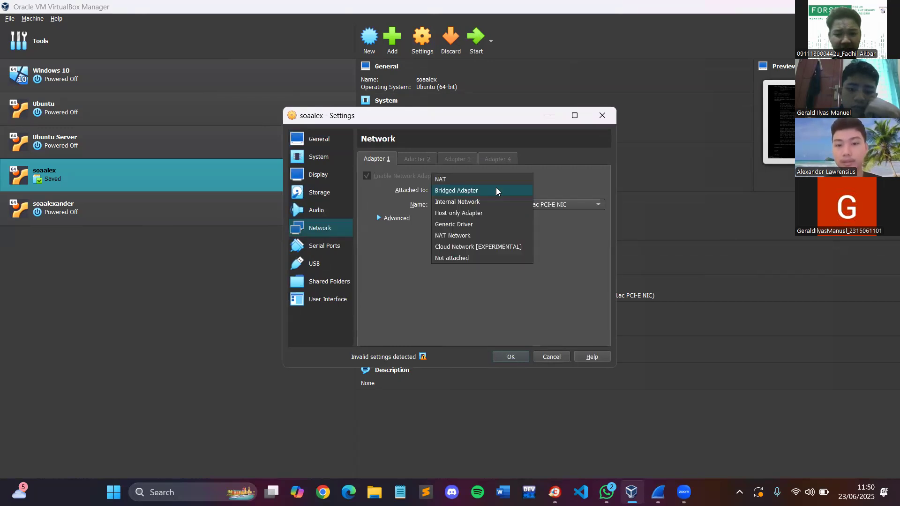
pyautogui.click(501, 189)
pyautogui.click(388, 220)
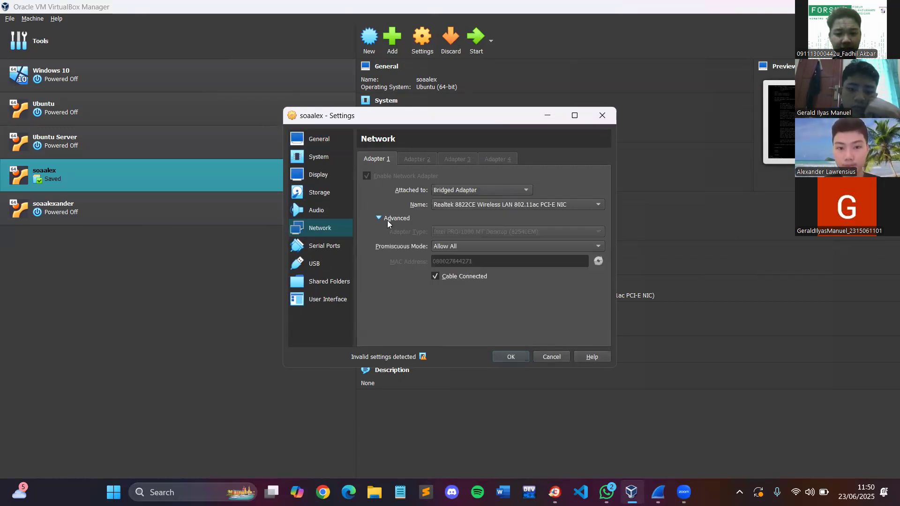
pyautogui.click(467, 247)
pyautogui.click(459, 247)
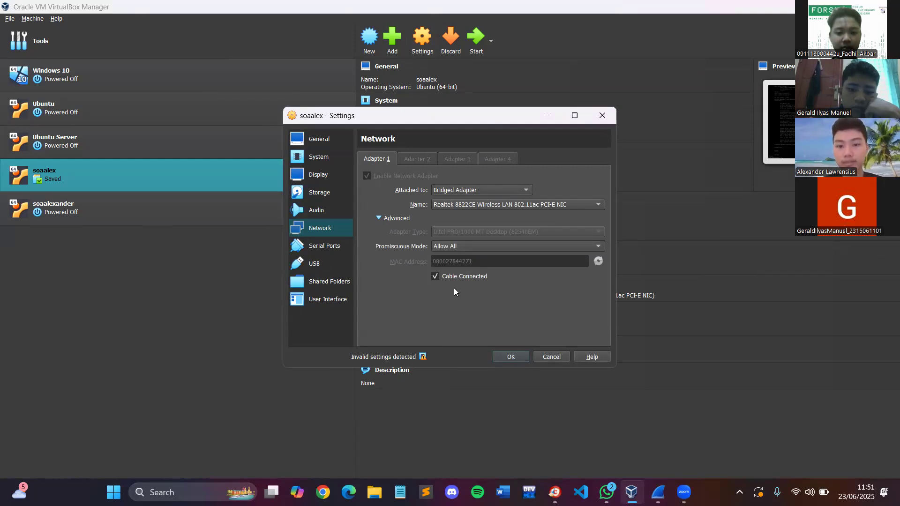
pyautogui.click(509, 356)
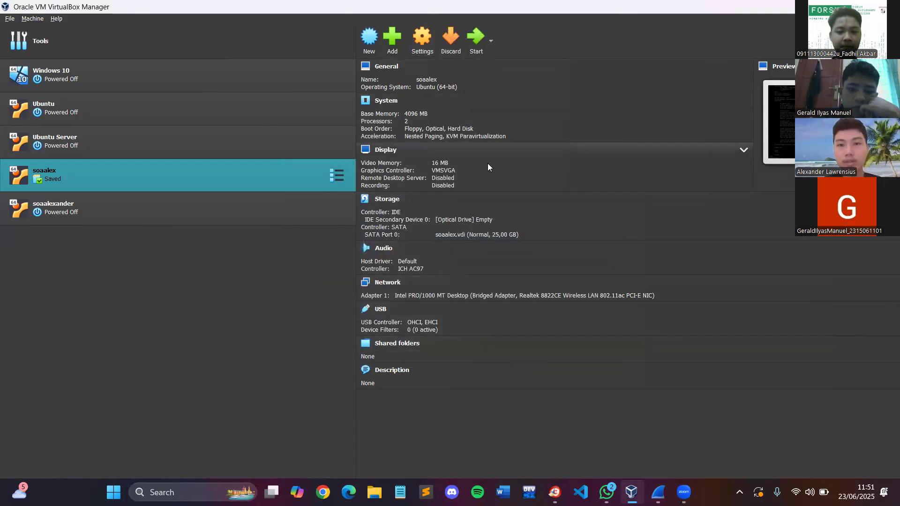
# Start the soaalex virtual machine and clear its terminal screen.
pyautogui.click(476, 42)
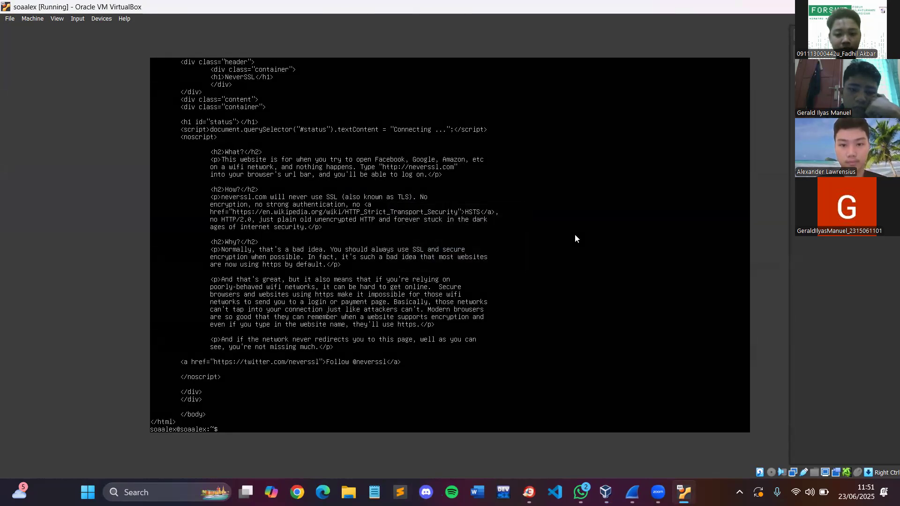
pyautogui.write('clear')
pyautogui.press('Return')
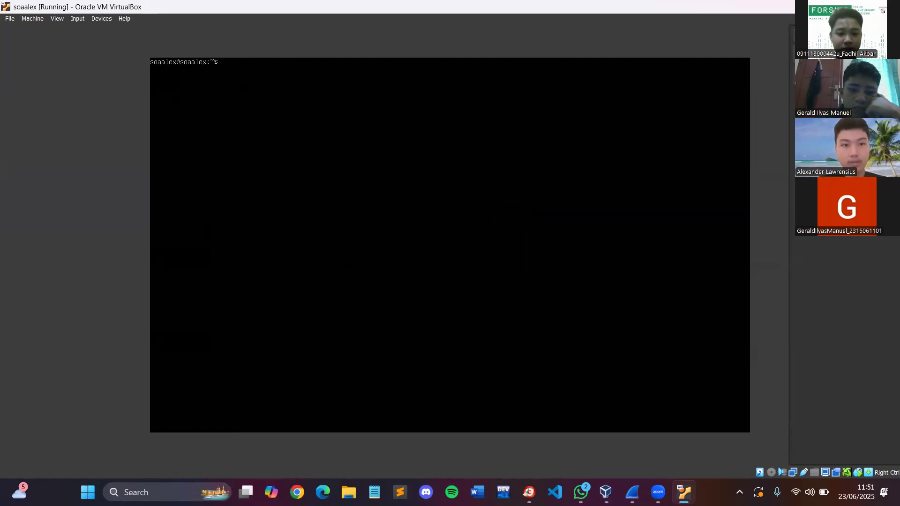
# Try ipconfig in the virtual machine's terminal and list its network interfaces with ifconfig.
pyautogui.write('ipconfig')
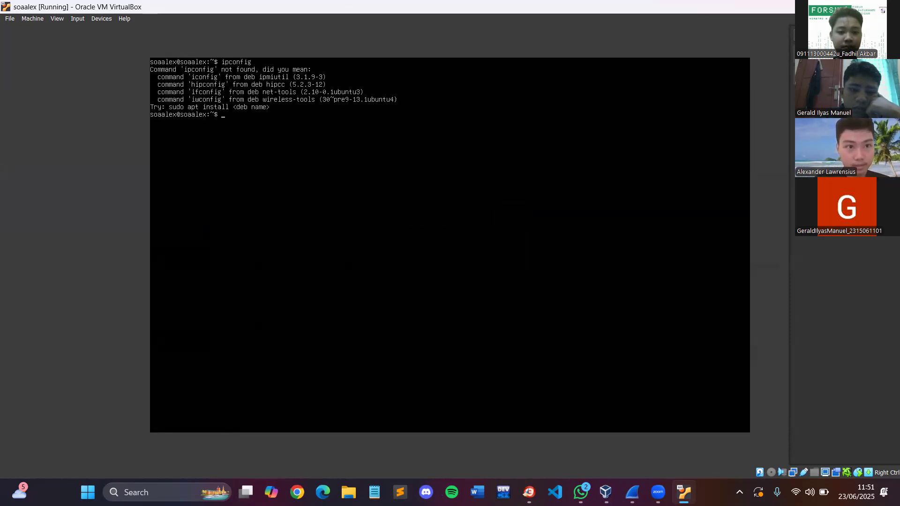
pyautogui.write('ifconfig')
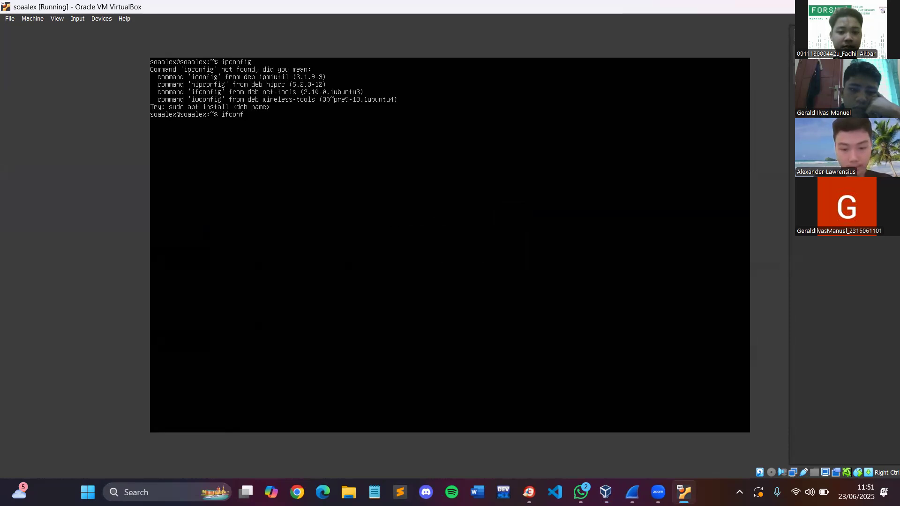
pyautogui.press('Return')
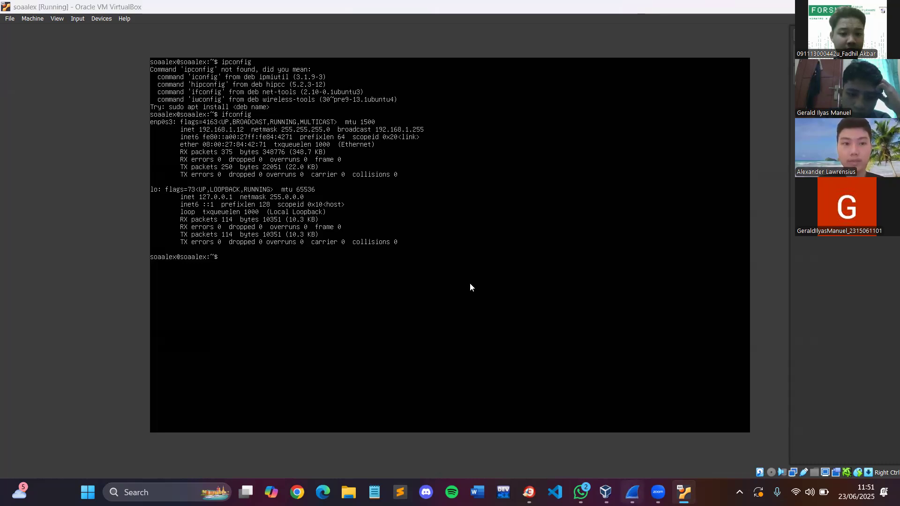
# Switch to Wireshark and start a live packet capture on the Wi-Fi interface.
pyautogui.hotkey('alt', 'Tab')
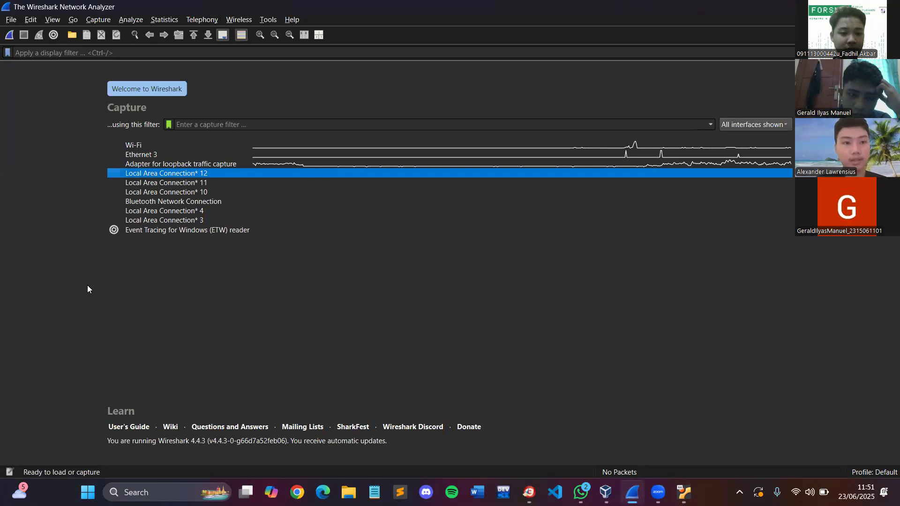
pyautogui.click(136, 147)
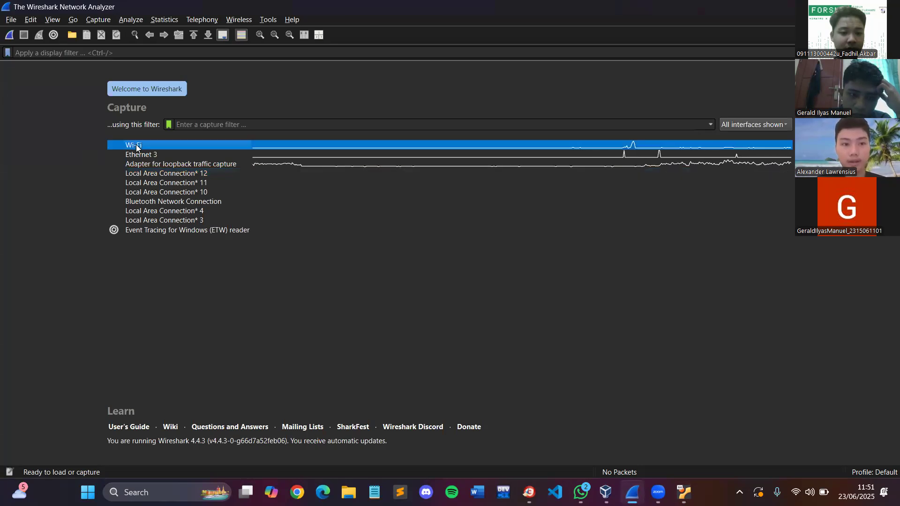
pyautogui.doubleClick(137, 146)
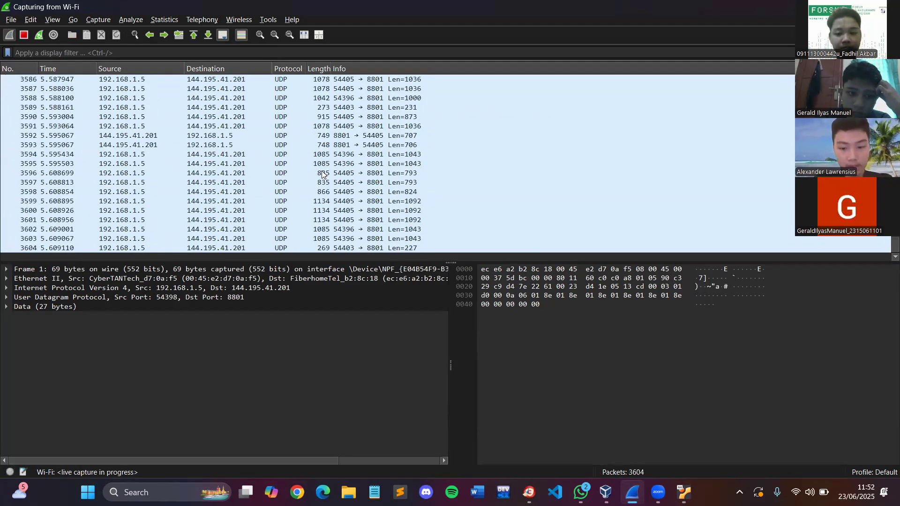
# Apply the display filter ip.addr == 192.168.1.12 to the live capture.
pyautogui.write('ip.addr ')
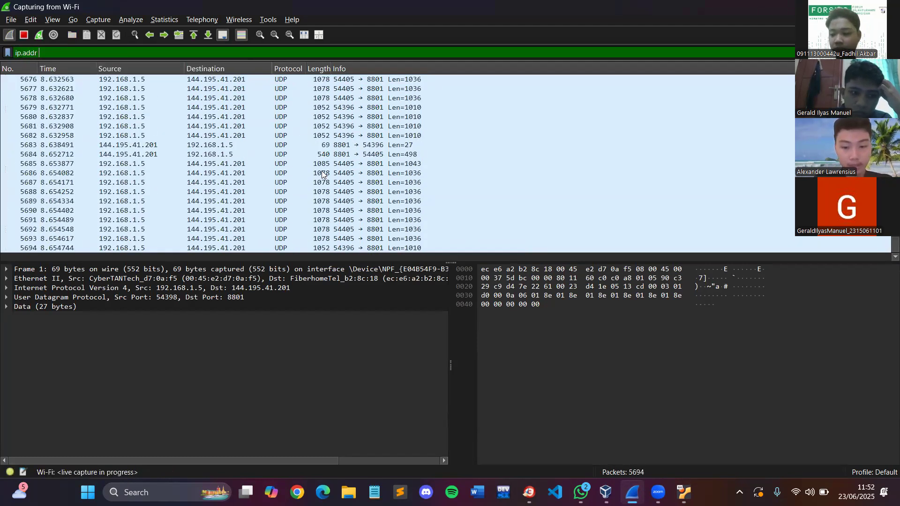
pyautogui.write('== 192.168.1.12')
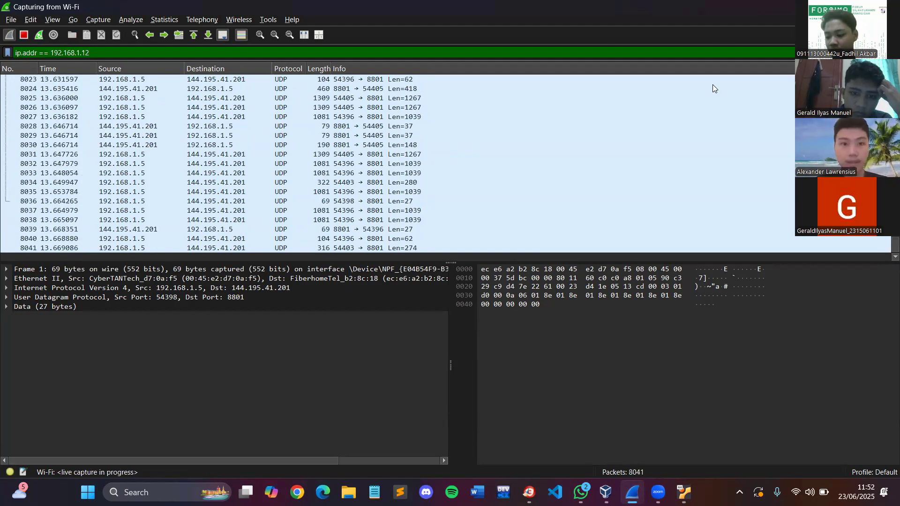
pyautogui.press('Return')
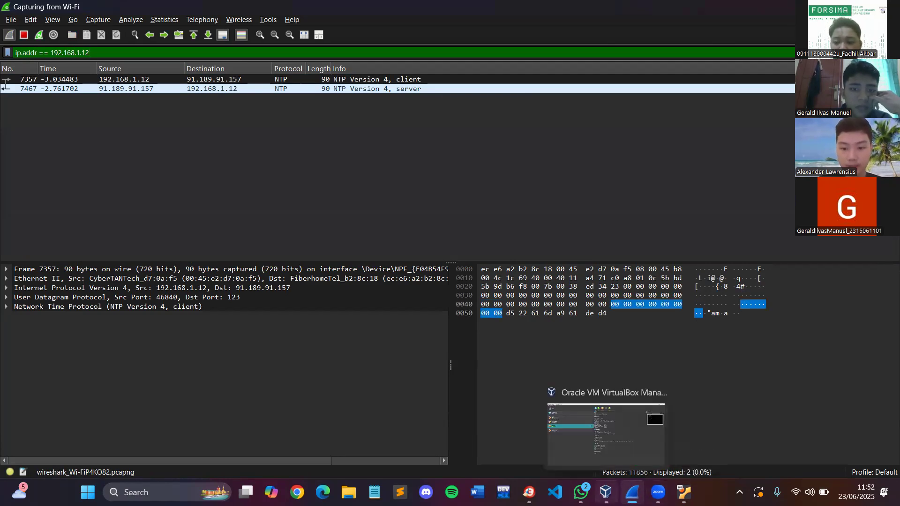
pyautogui.click(606, 492)
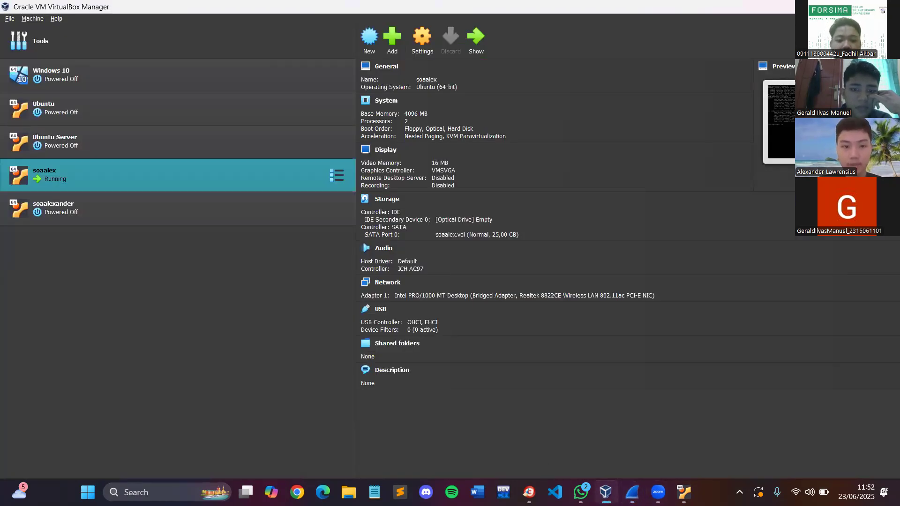
pyautogui.click(684, 492)
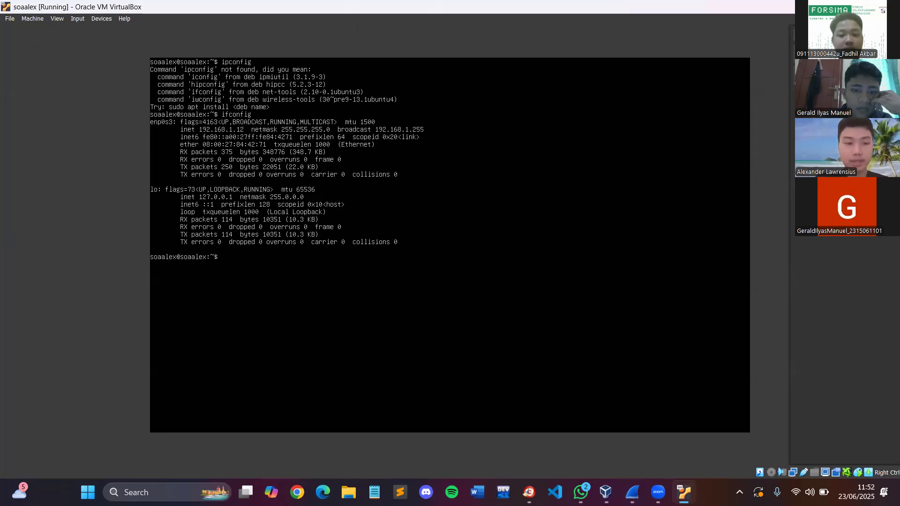
pyautogui.write('curl')
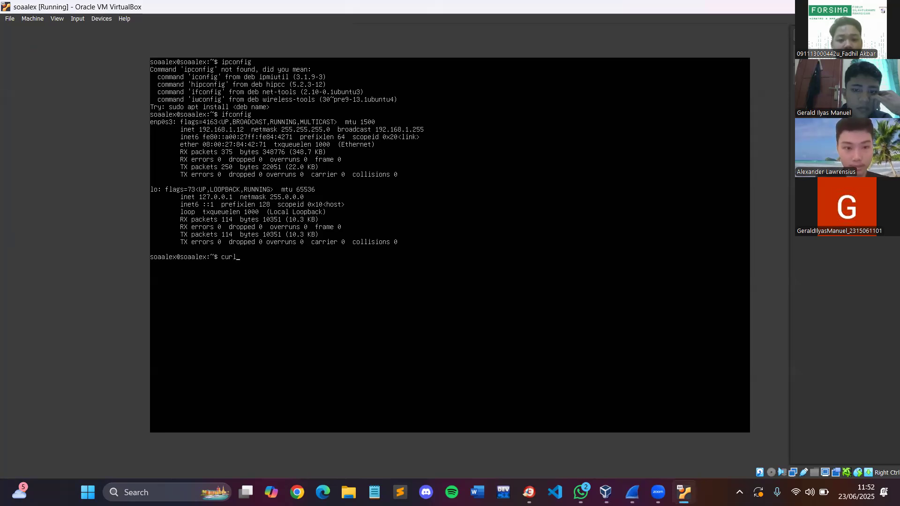
pyautogui.write(' http://example.com')
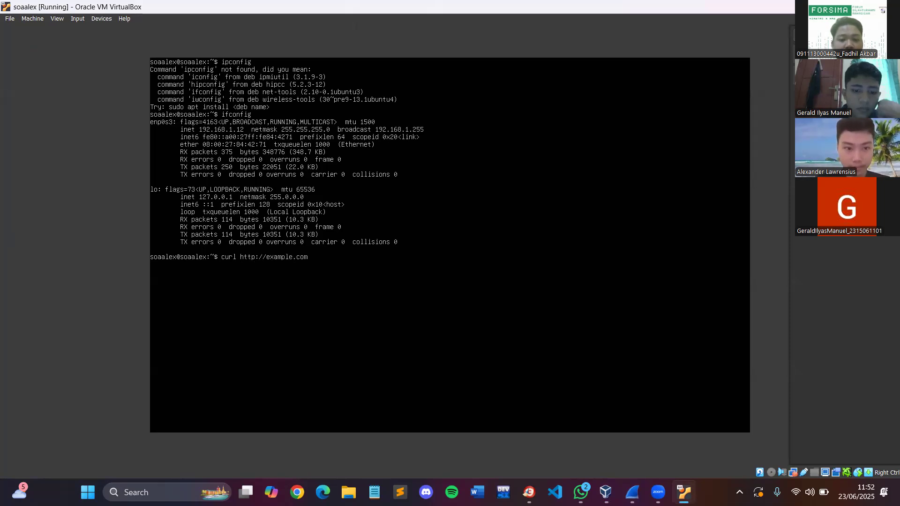
pyautogui.press('Return')
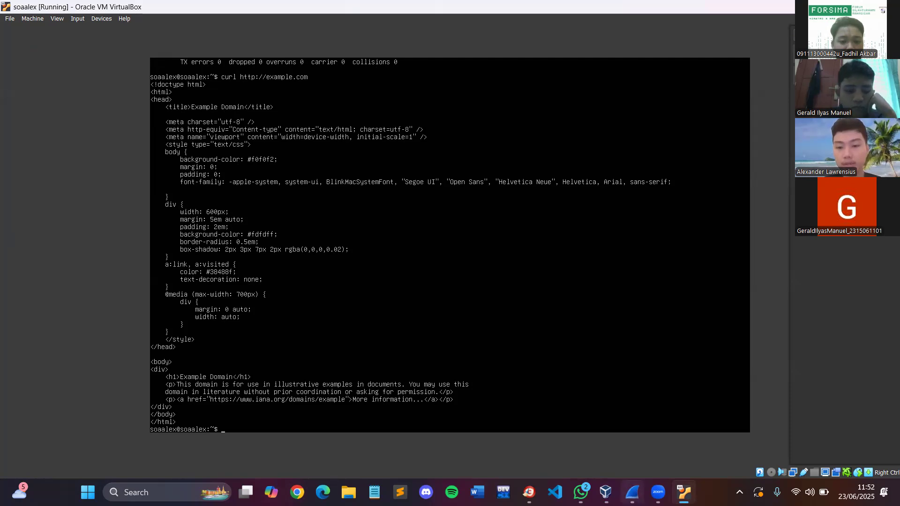
# Switch back to Wireshark and narrow the display filter to ip.addr == 192.168.1.12 && http.
pyautogui.click(633, 492)
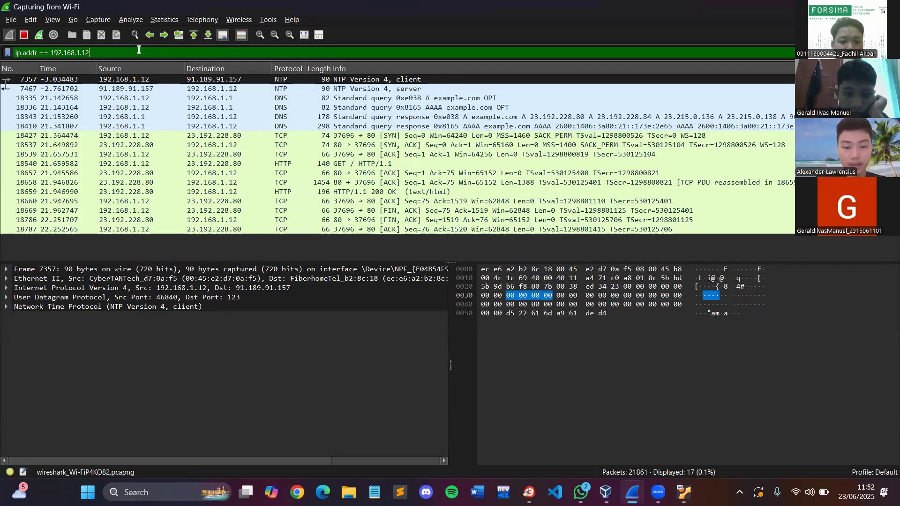
pyautogui.click(138, 50)
pyautogui.write('&& http')
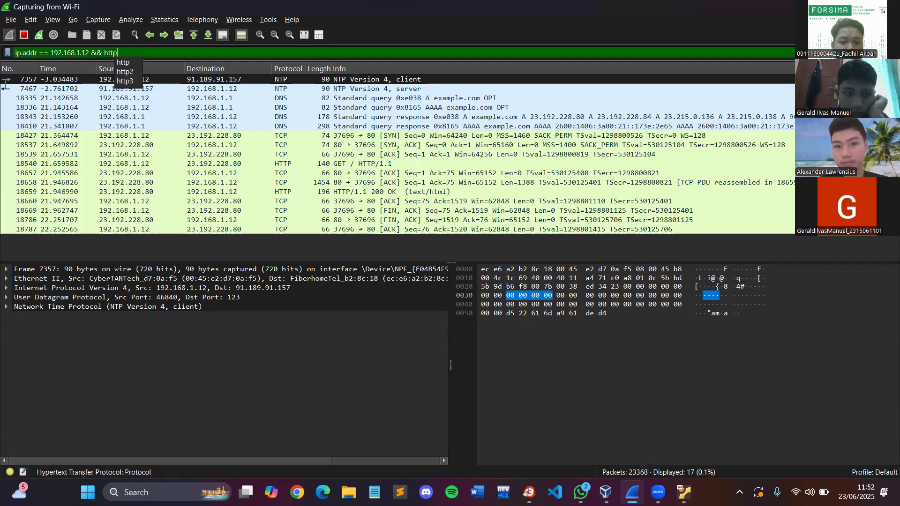
pyautogui.press('Return')
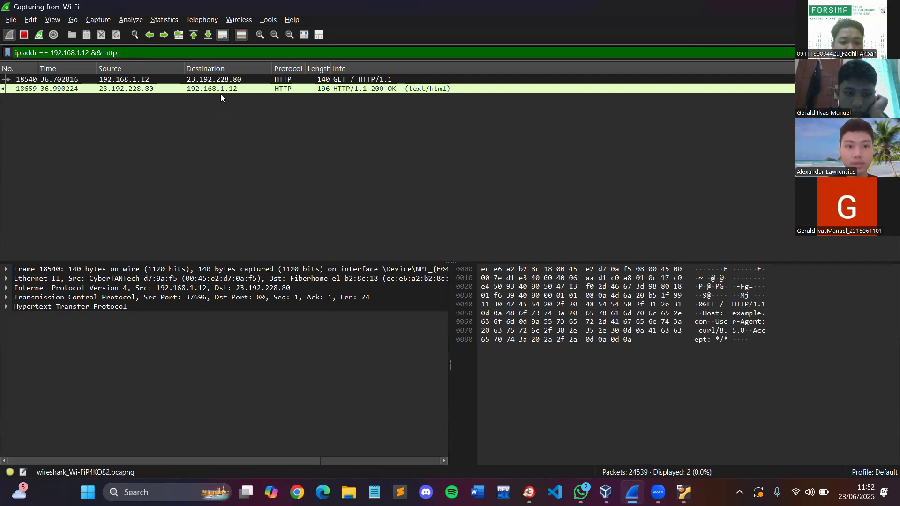
# Follow the HTTP stream of the GET request packet sent from 192.168.1.12 to 23.192.228.80.
pyautogui.click(221, 91)
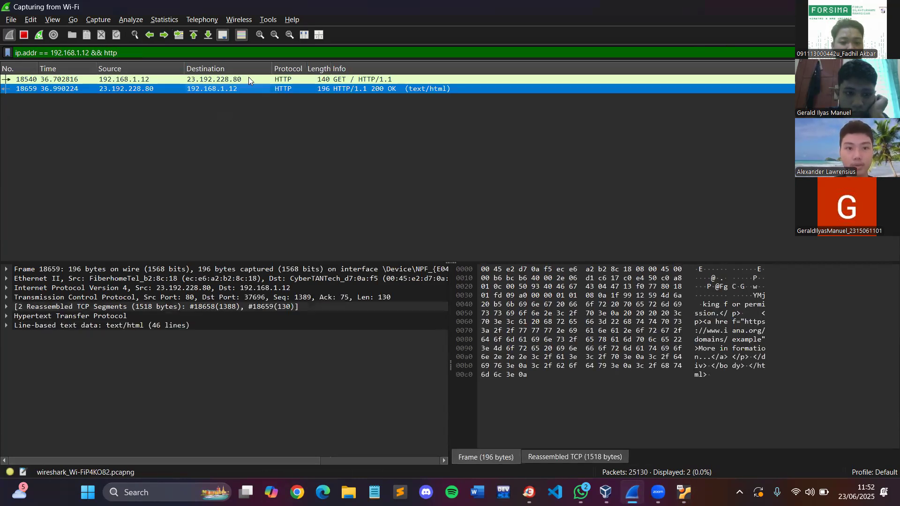
pyautogui.click(248, 79)
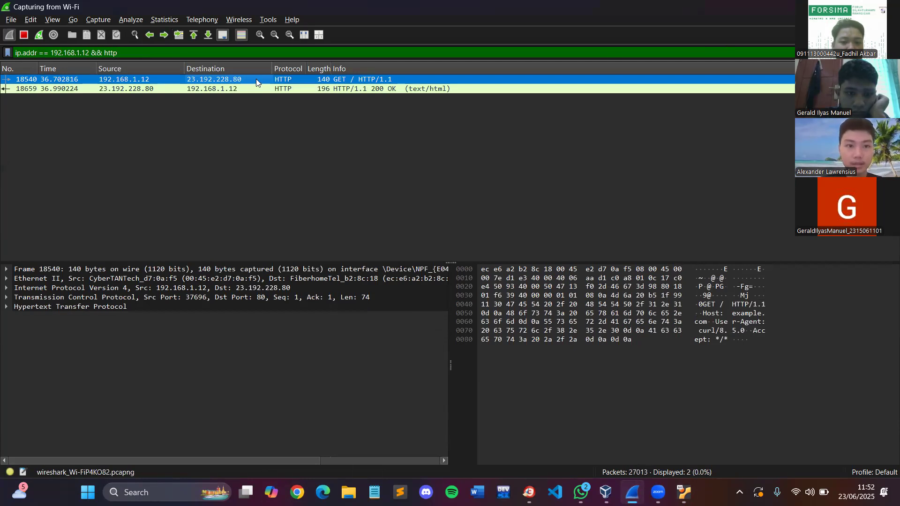
pyautogui.rightClick(256, 79)
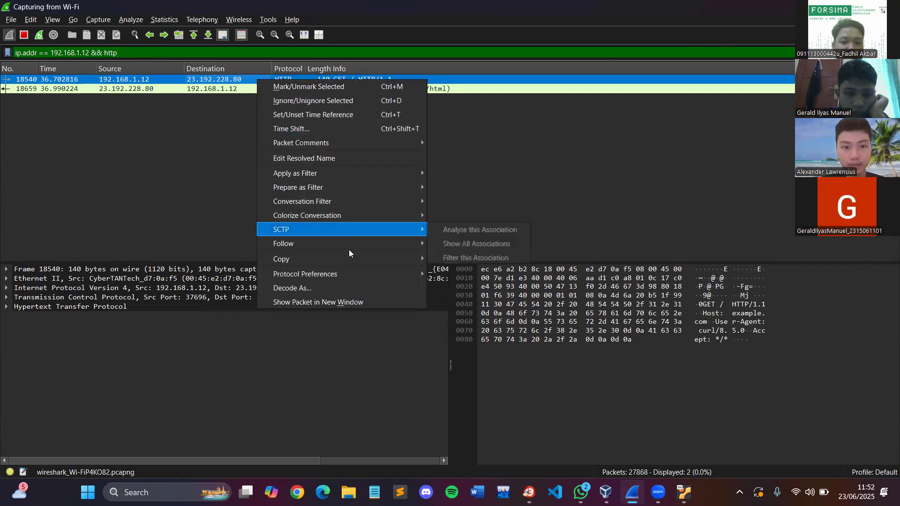
pyautogui.moveTo(349, 253)
pyautogui.click(454, 244)
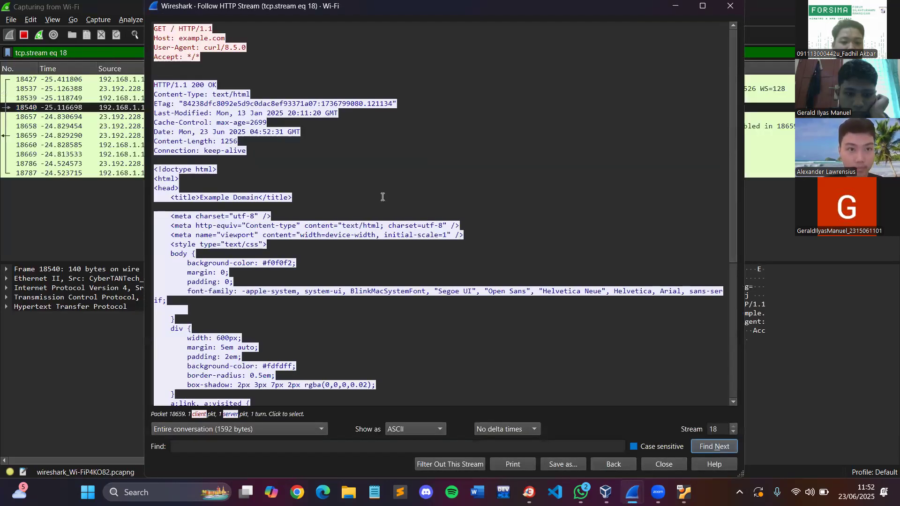
# Examine the HTML response in the followed HTTP stream and highlight its Example Domain title line.
pyautogui.scroll(-5, 383, 197)
pyautogui.scroll(1, 371, 183)
pyautogui.moveTo(172, 82); pyautogui.dragTo(292, 84)
pyautogui.moveTo(293, 84); pyautogui.dragTo(294, 84)
pyautogui.moveTo(659, 493)
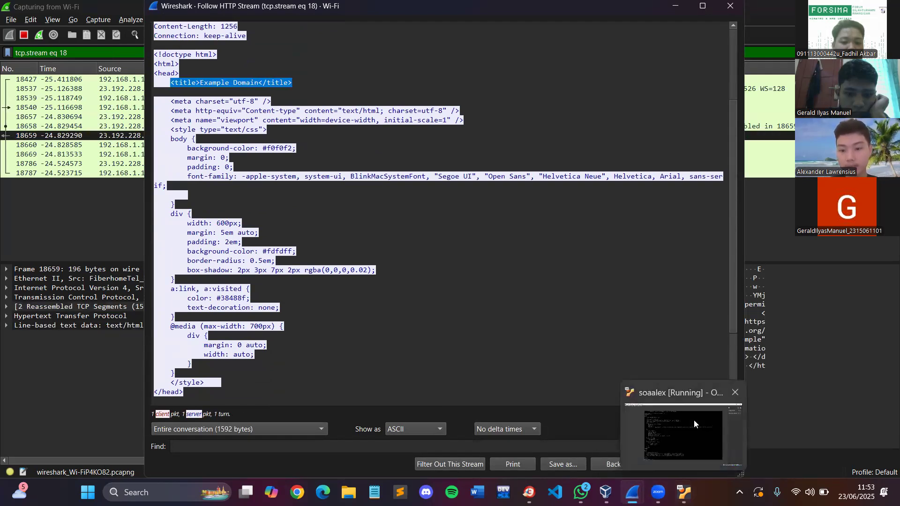
pyautogui.click(694, 420)
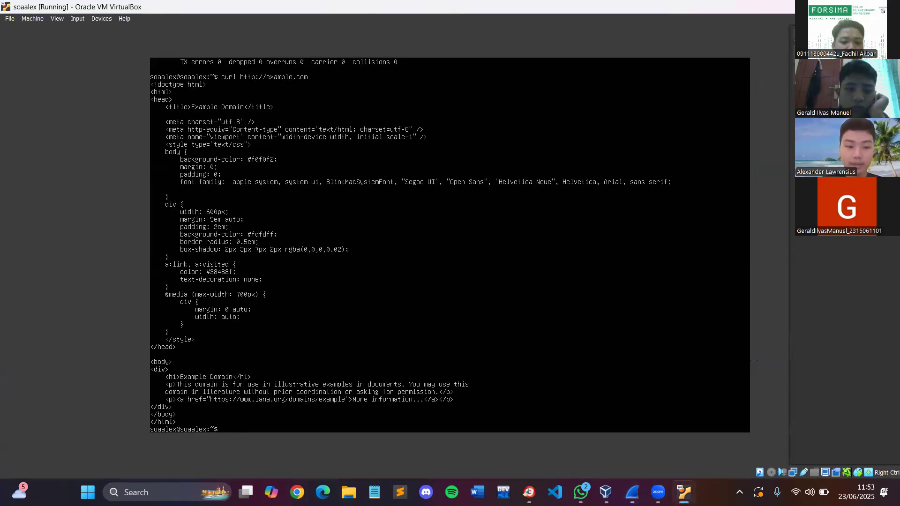
pyautogui.write('curl http:')
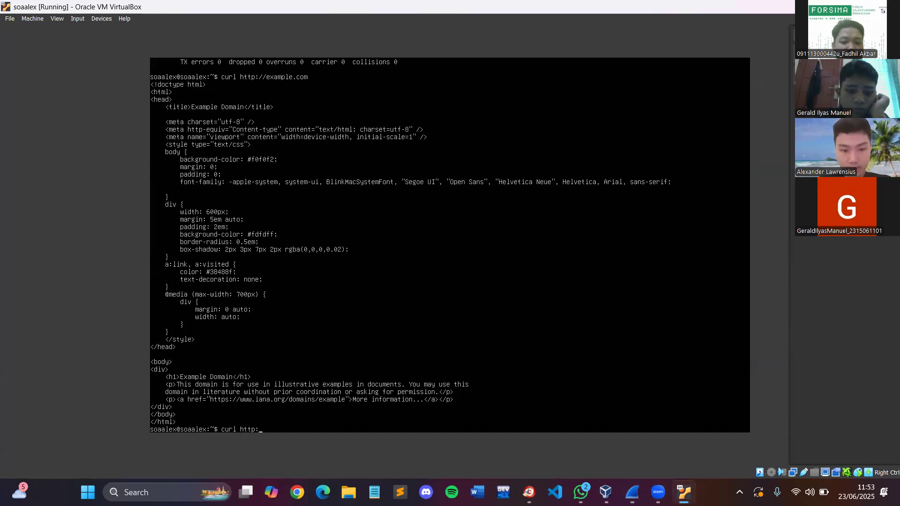
pyautogui.write('//neverss')
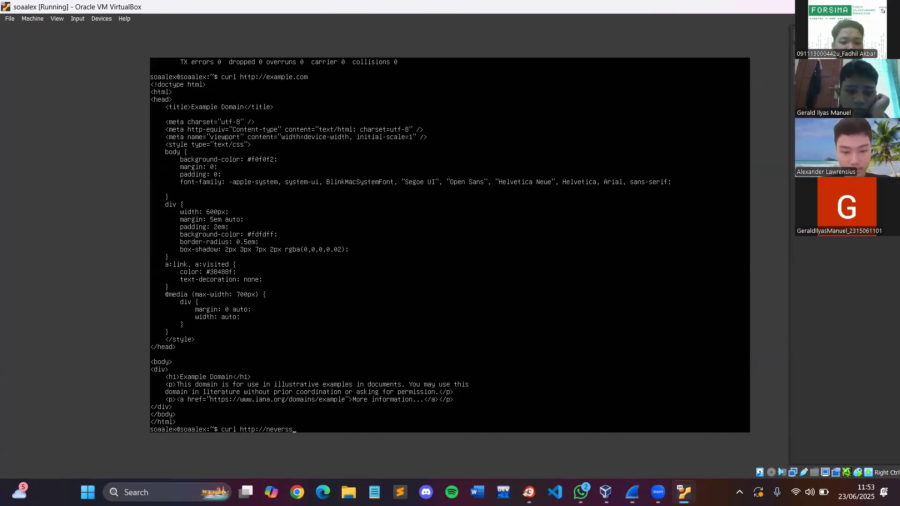
pyautogui.write('l.com')
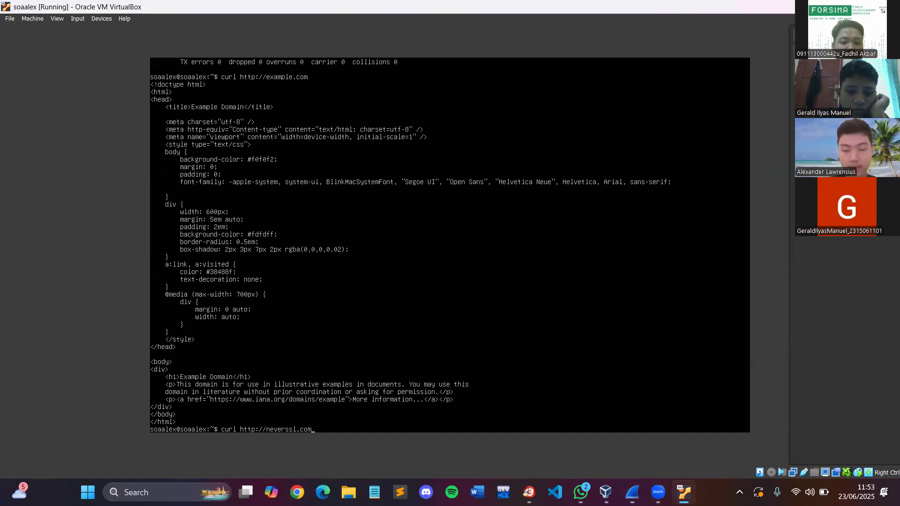
pyautogui.press('Return')
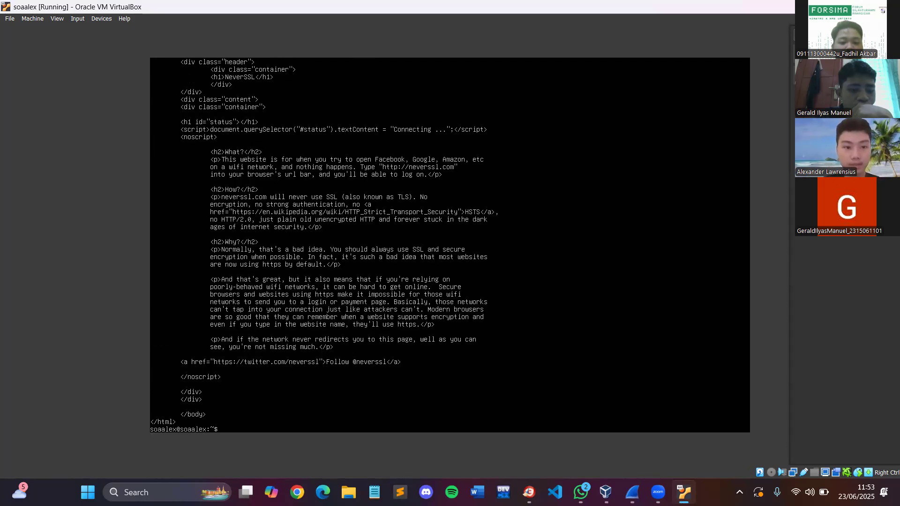
# Return to Wireshark, closing the followed HTTP stream window, and apply the display filter ip.addr == 192.168.1.12 && http.
pyautogui.moveTo(633, 493)
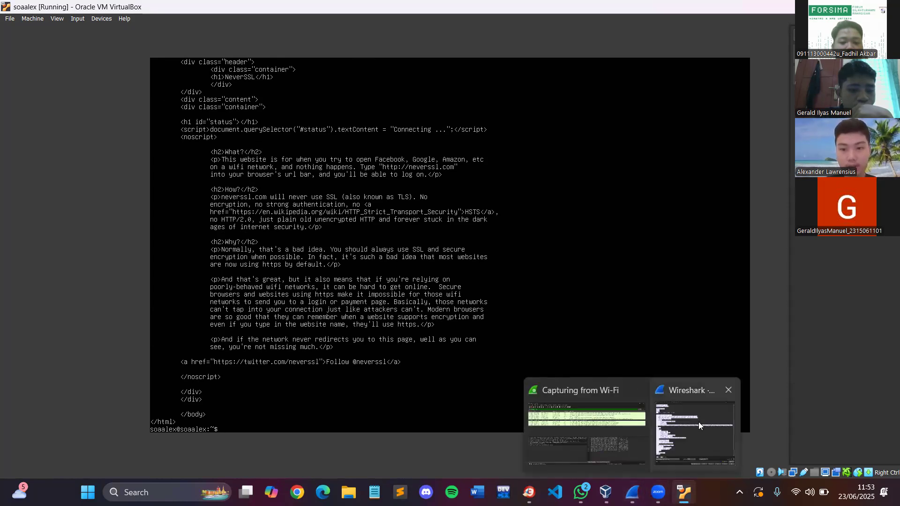
pyautogui.click(728, 390)
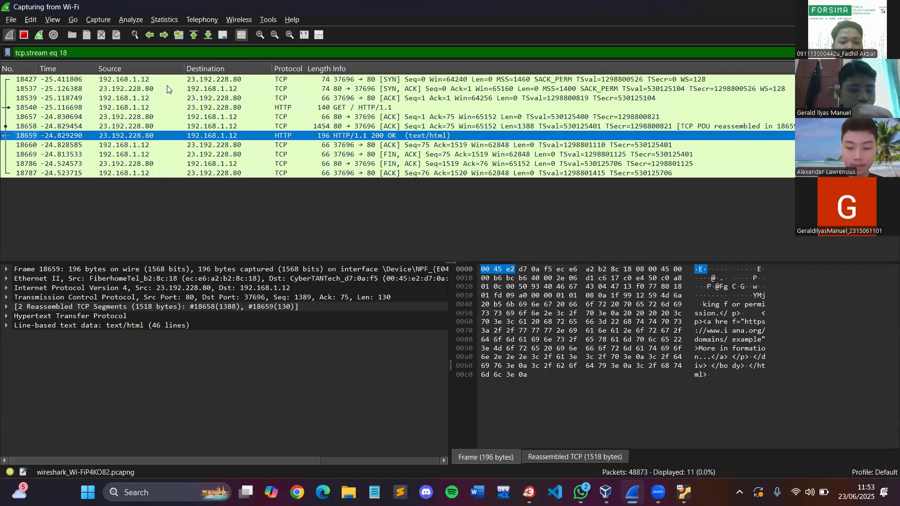
pyautogui.write('ip')
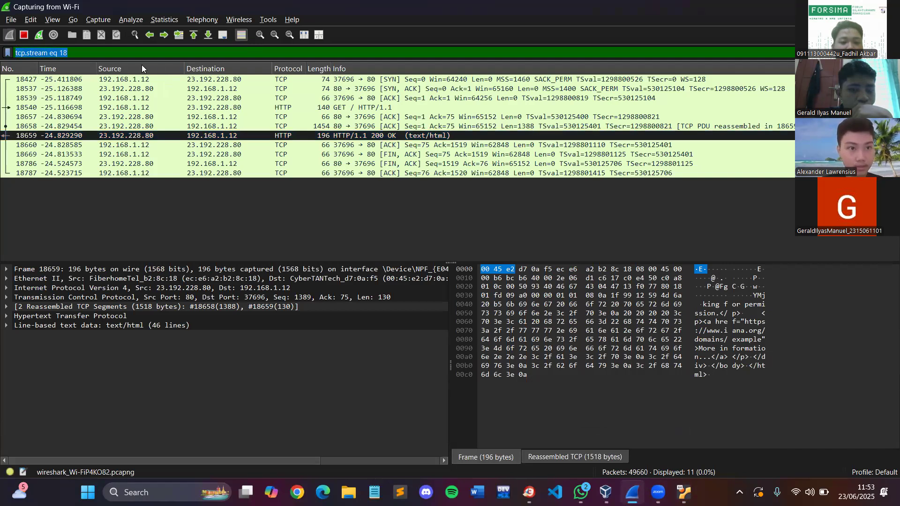
pyautogui.click(142, 66)
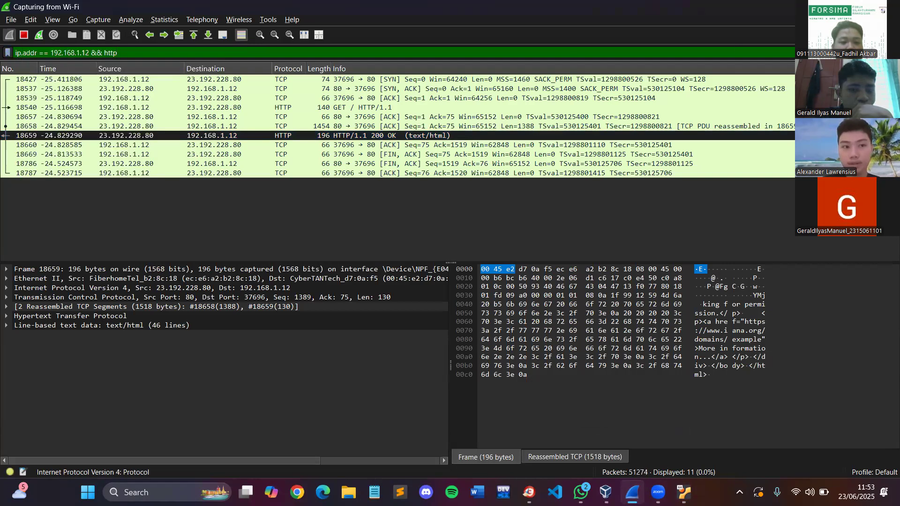
pyautogui.press('Return')
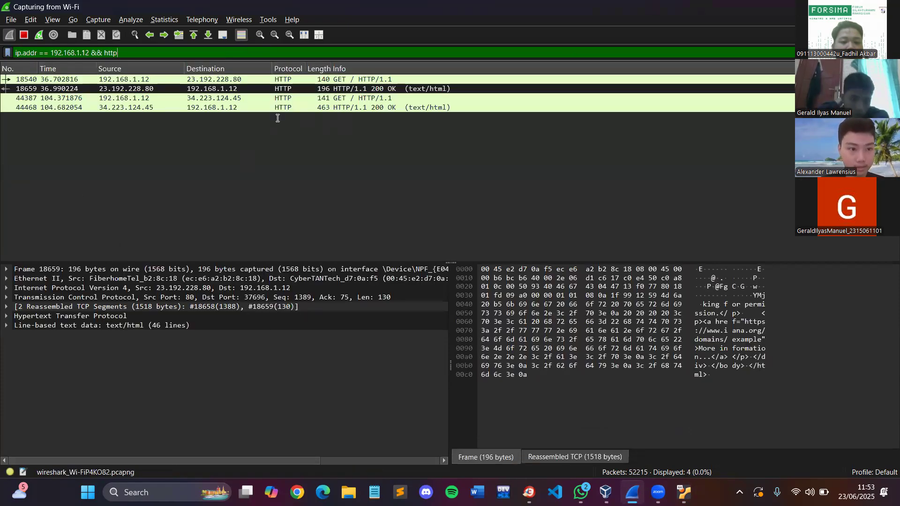
# Expand the Hypertext Transfer Protocol details of the GET request sent to 23.192.228.80.
pyautogui.click(282, 80)
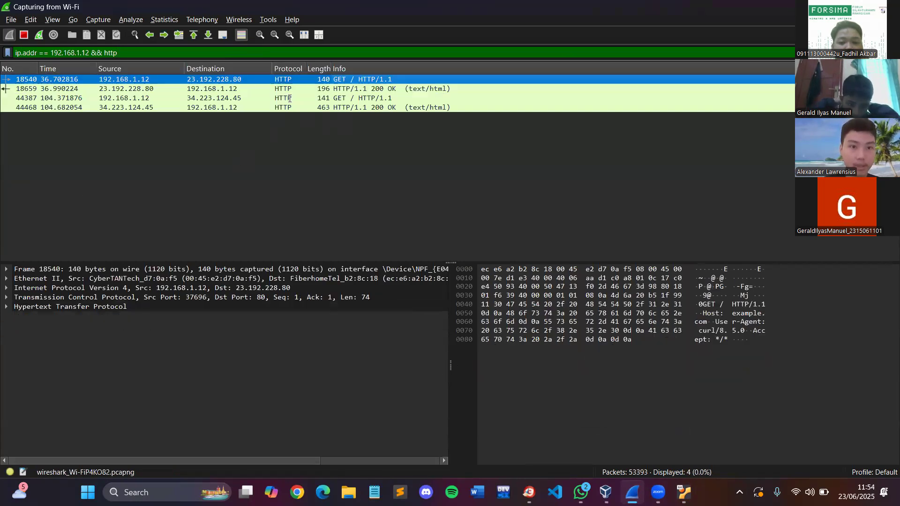
pyautogui.click(48, 328)
pyautogui.press('Right')
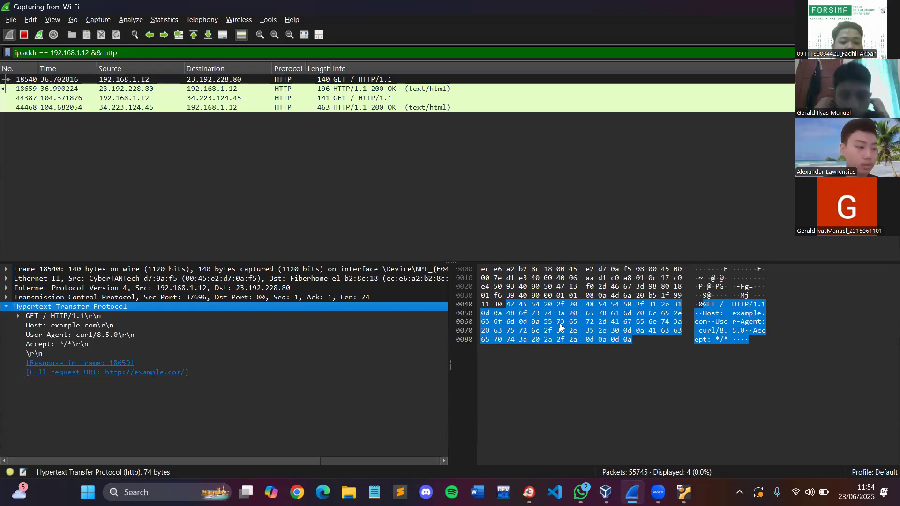
# Inspect the HTTP details of the GET request to 34.223.124.45 and of both servers' 200 OK responses.
pyautogui.click(357, 98)
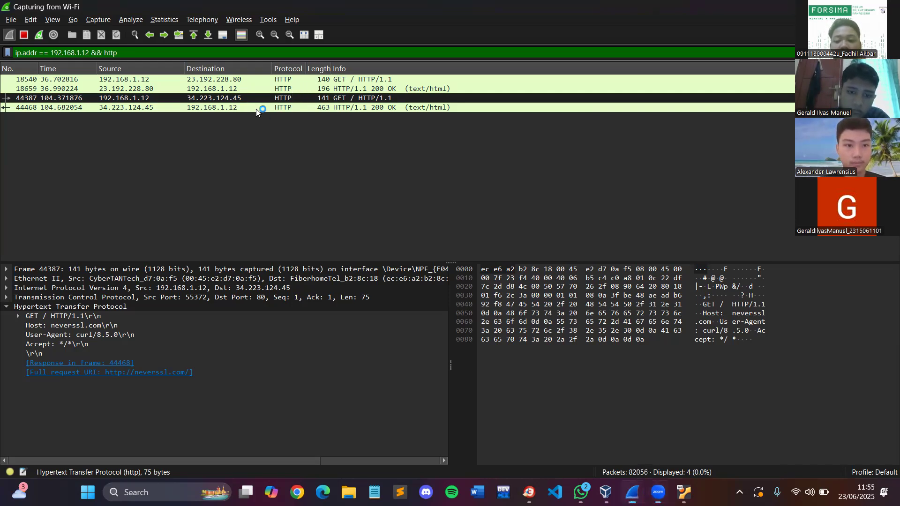
pyautogui.press('Up')
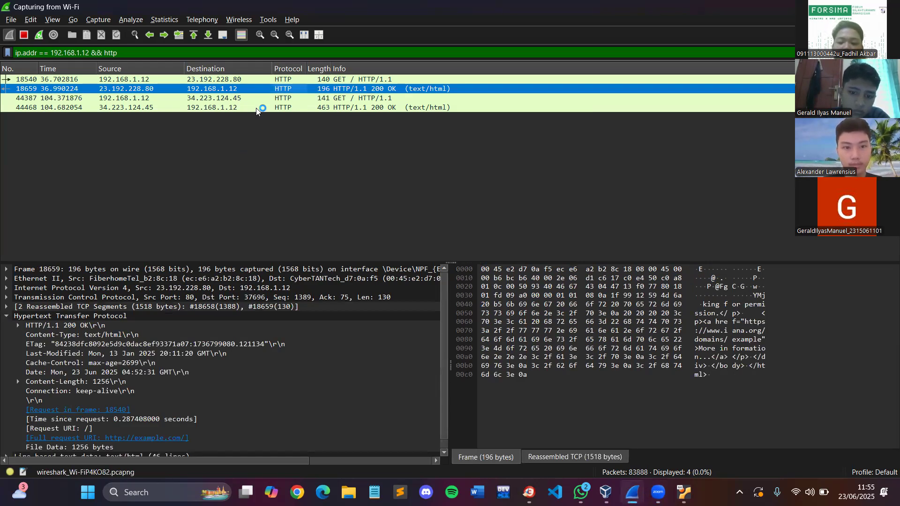
pyautogui.press('Down')
pyautogui.press('Down')
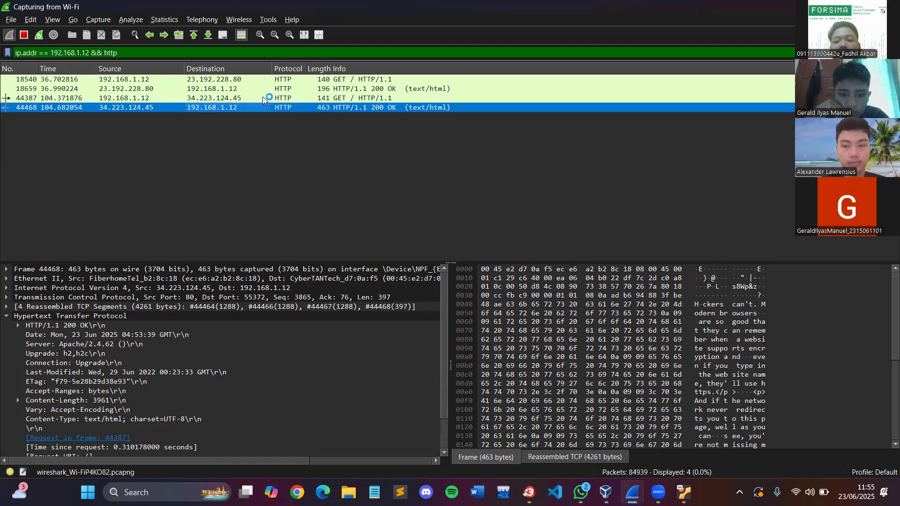
pyautogui.click(263, 97)
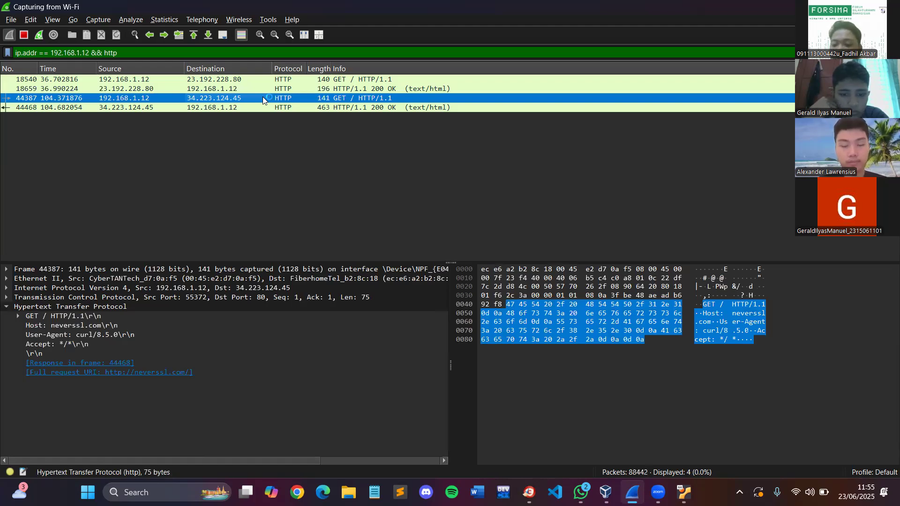